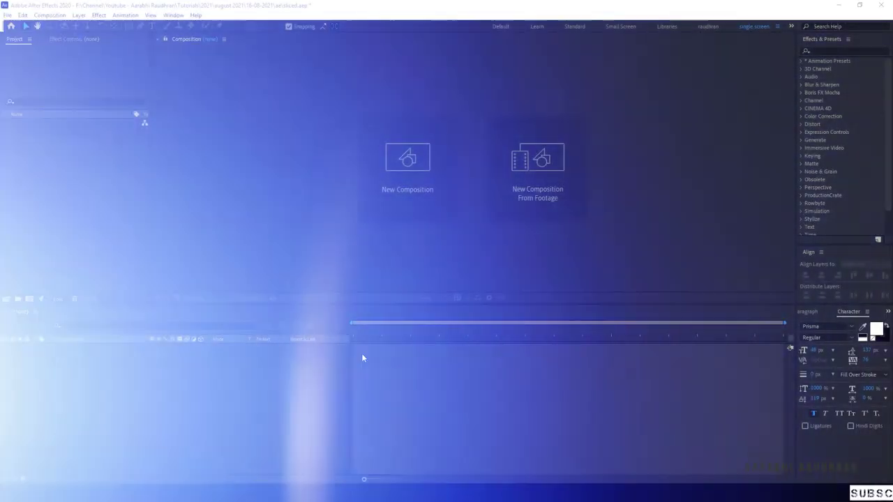
# - Create a new composition named 'text place holder'
pyautogui.click(424, 183)
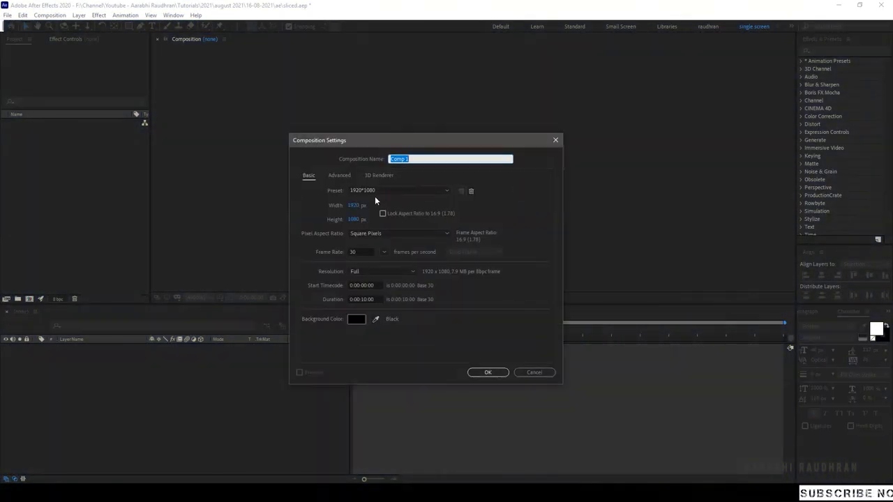
pyautogui.write('text ')
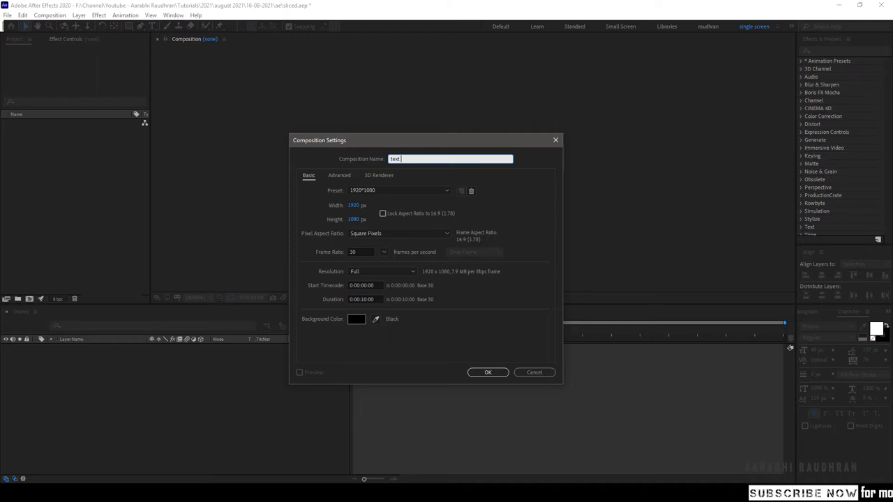
pyautogui.write('place h')
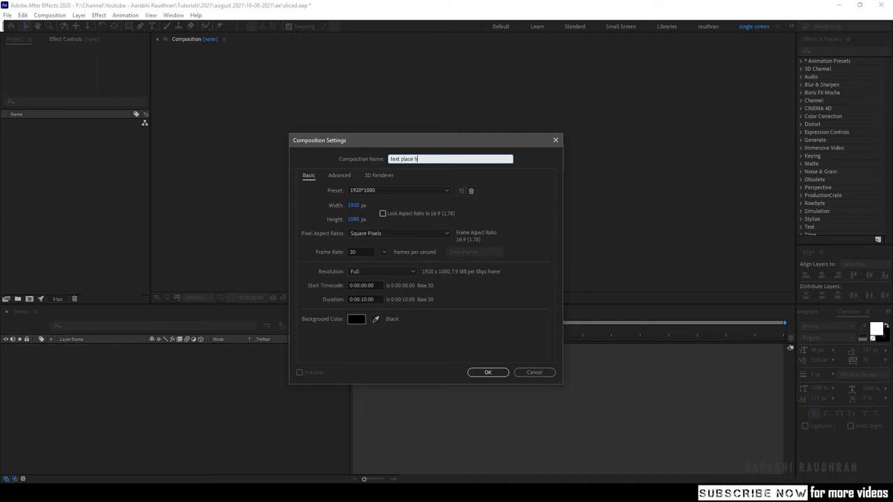
pyautogui.write('older')
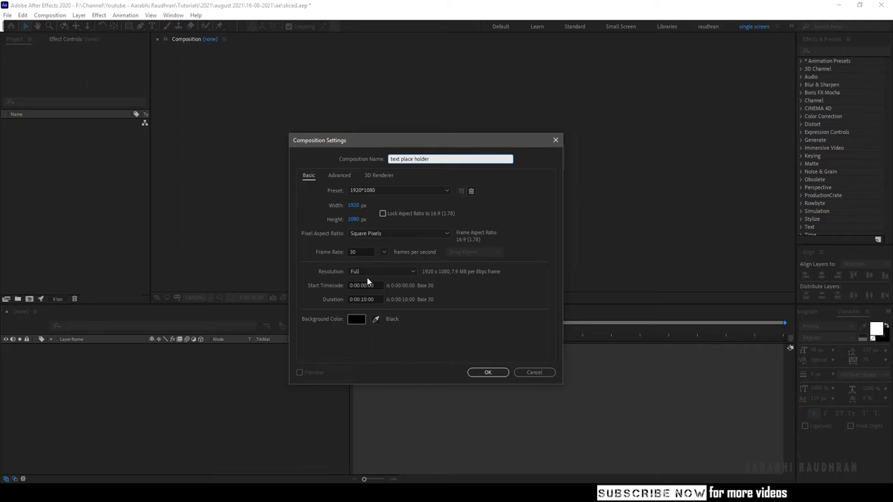
pyautogui.click(484, 372)
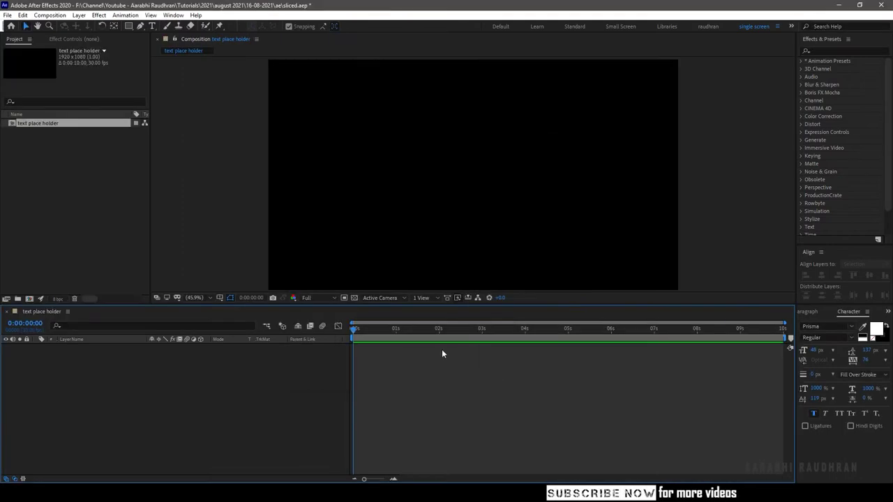
# - Type a two-line white title reading 'TEXT' above 'SLICED'
pyautogui.click(153, 27)
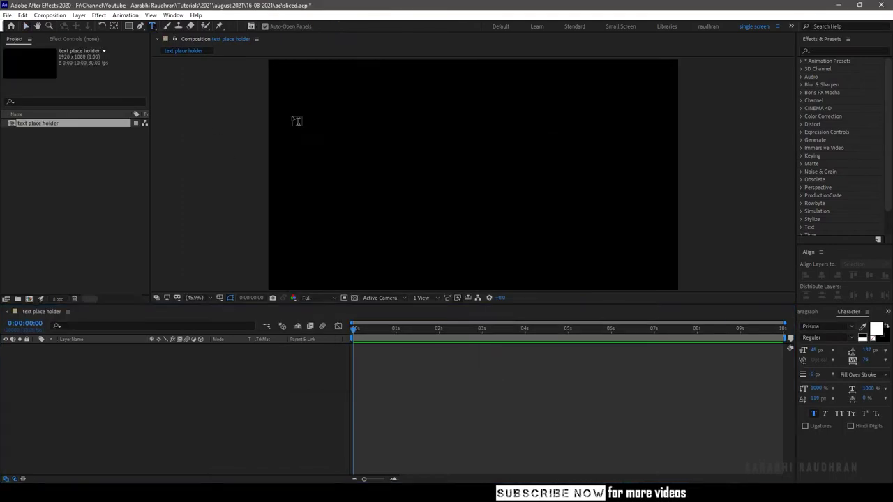
pyautogui.click(375, 176)
pyautogui.write('TEXT')
pyautogui.press('Return')
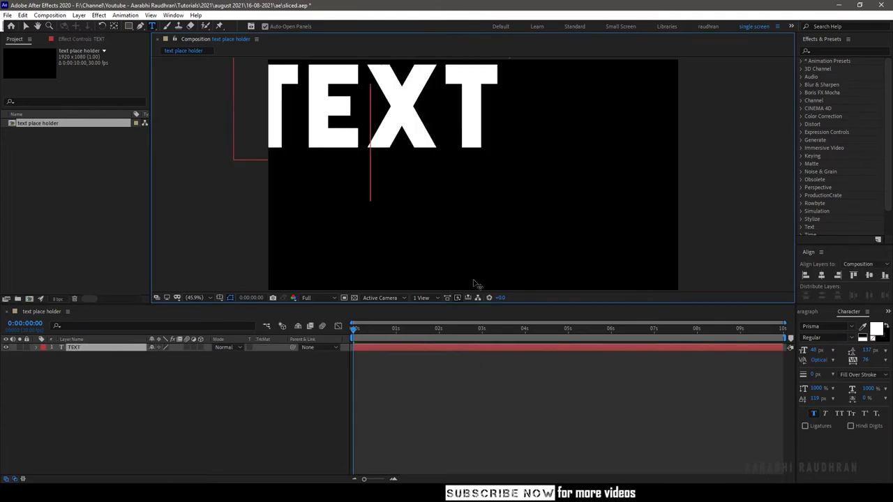
pyautogui.write('SLICED')
# - Shrink the word TEXT, raise the leading between lines, and show the layer's scale
pyautogui.doubleClick(480, 125)
pyautogui.moveTo(820, 350); pyautogui.dragTo(815, 356)
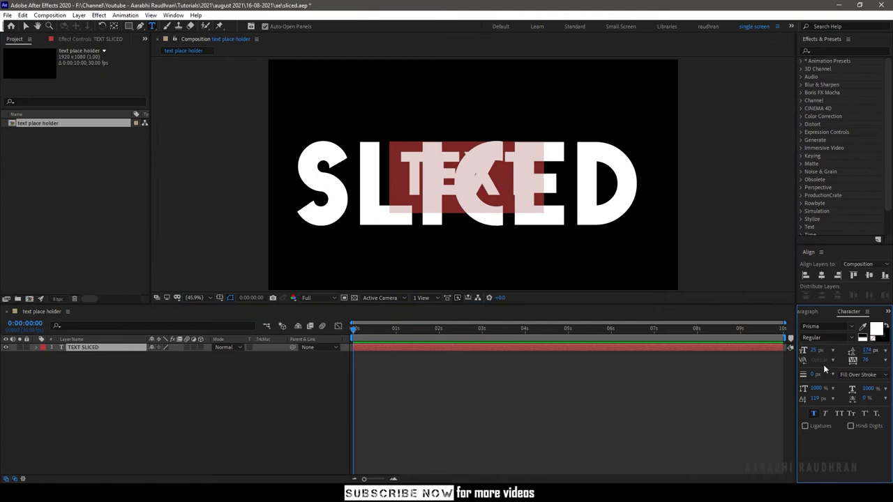
pyautogui.hotkey('ctrl', 'a')
pyautogui.moveTo(865, 350); pyautogui.dragTo(881, 350)
pyautogui.press('Escape')
pyautogui.press('s')
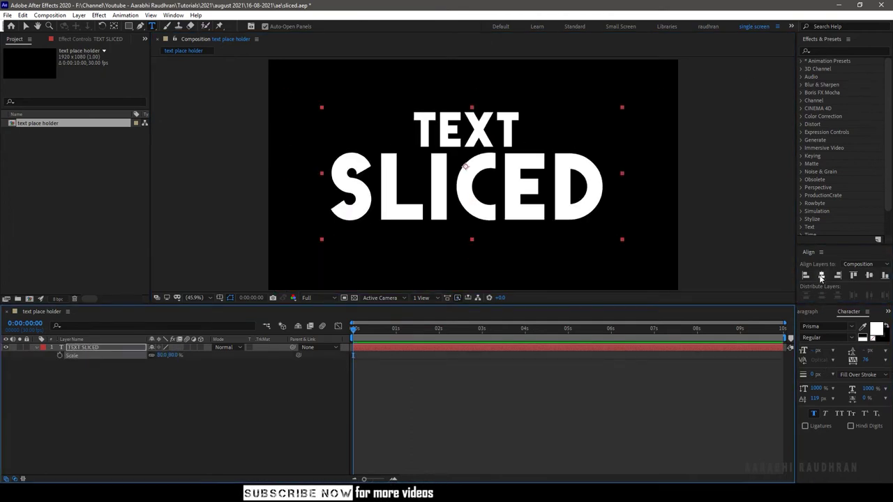
# - Create a 'main' composition and drop 'text place holder' into its timeline
pyautogui.click(29, 298)
pyautogui.write('main')
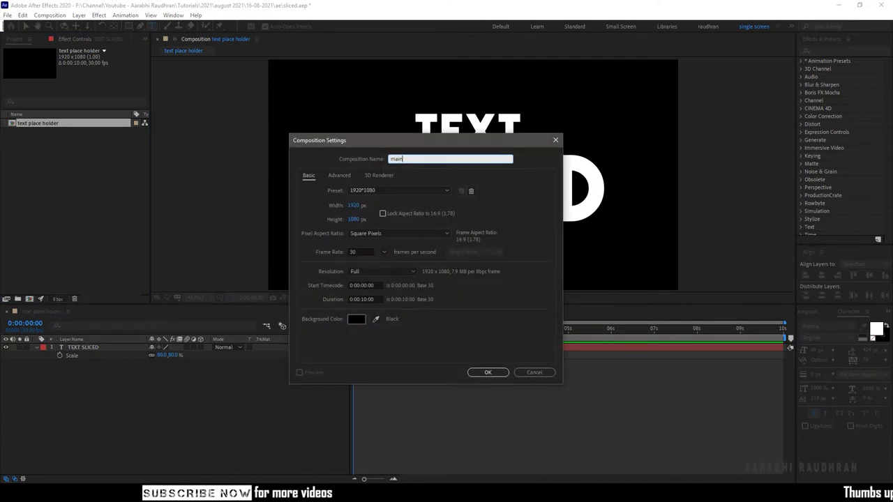
pyautogui.press('Return')
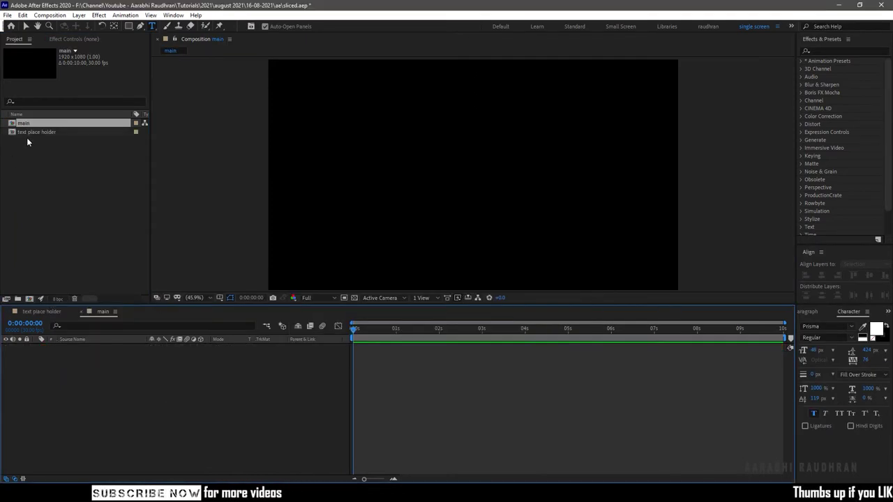
pyautogui.moveTo(31, 132); pyautogui.dragTo(95, 377)
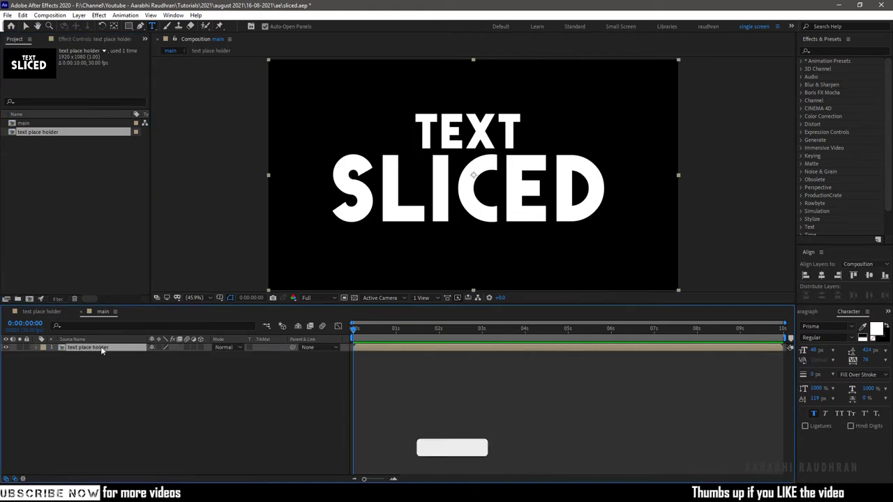
# - Draw a rectangular mask over SLICED, then tilt it and shift it down
pyautogui.press('q')
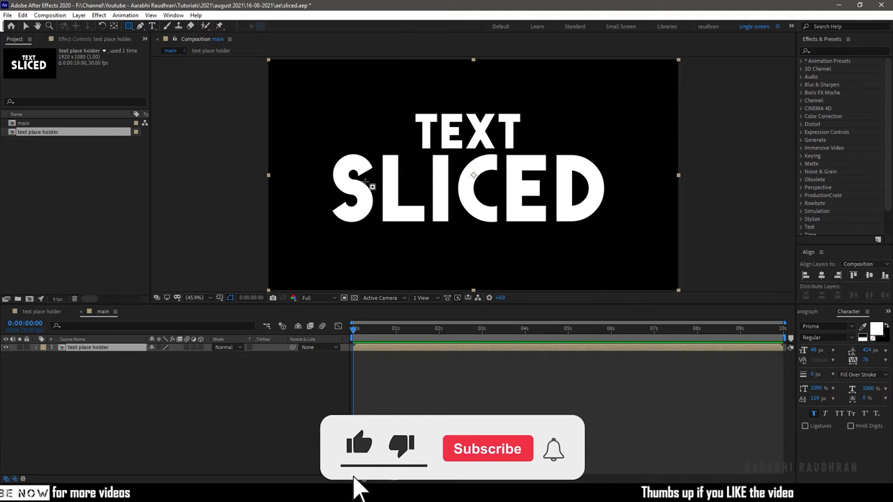
pyautogui.moveTo(316, 143)
pyautogui.mouseDown()
pyautogui.moveTo(435, 193)
pyautogui.moveTo(620, 187)
pyautogui.mouseUp()
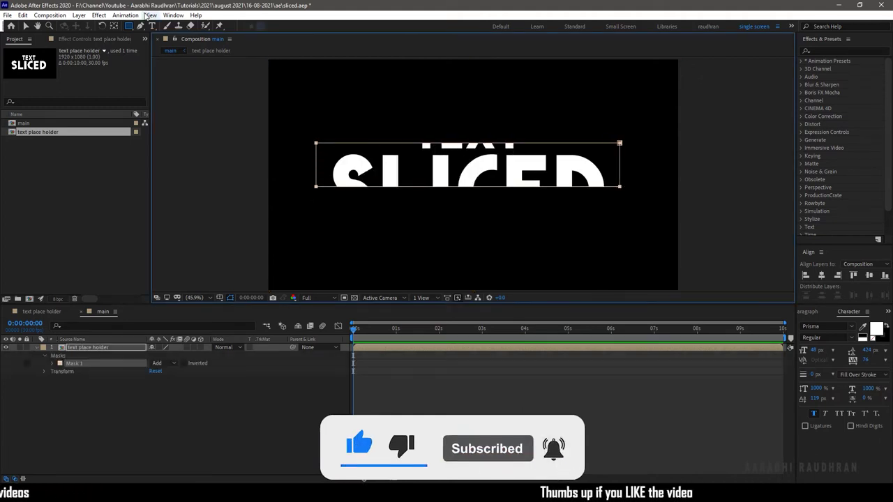
pyautogui.click(79, 15)
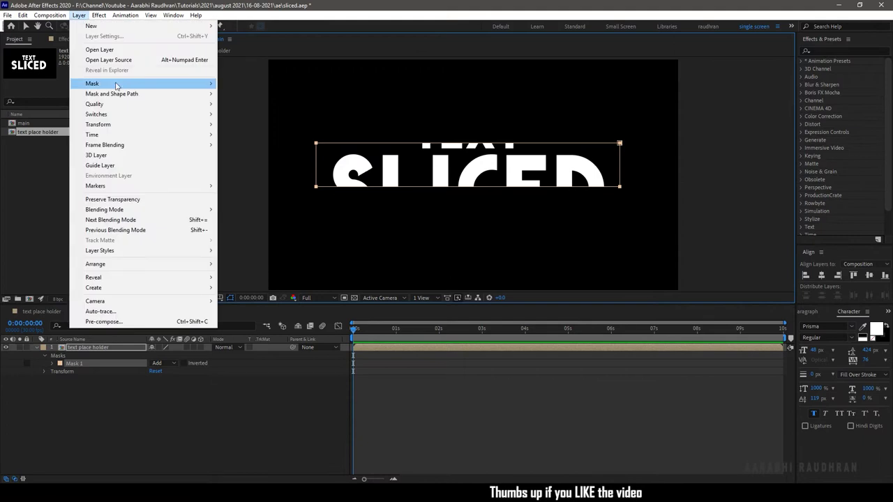
pyautogui.moveTo(112, 94)
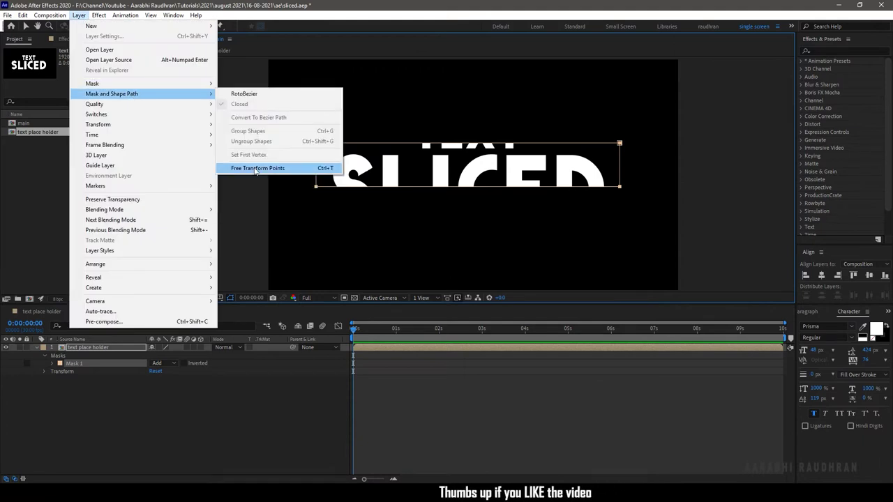
pyautogui.click(256, 168)
pyautogui.moveTo(633, 190); pyautogui.dragTo(599, 211)
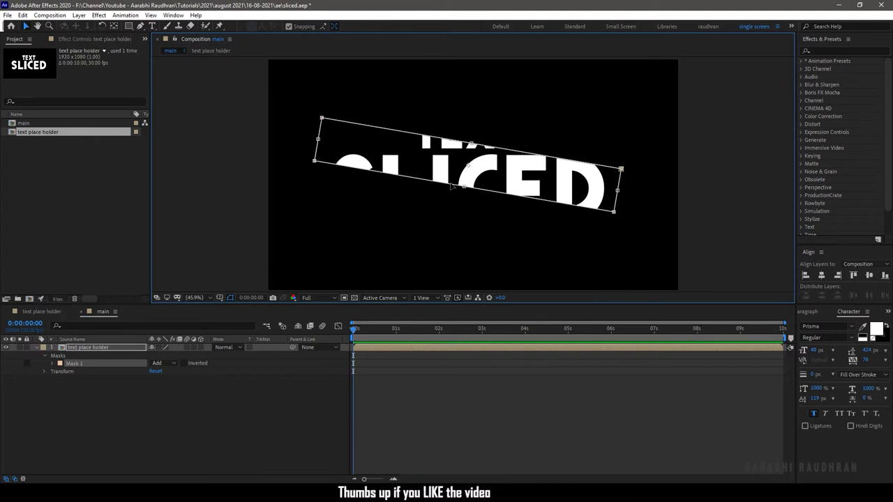
pyautogui.moveTo(452, 185)
pyautogui.mouseDown()
pyautogui.moveTo(420, 244)
pyautogui.moveTo(429, 229)
pyautogui.mouseUp()
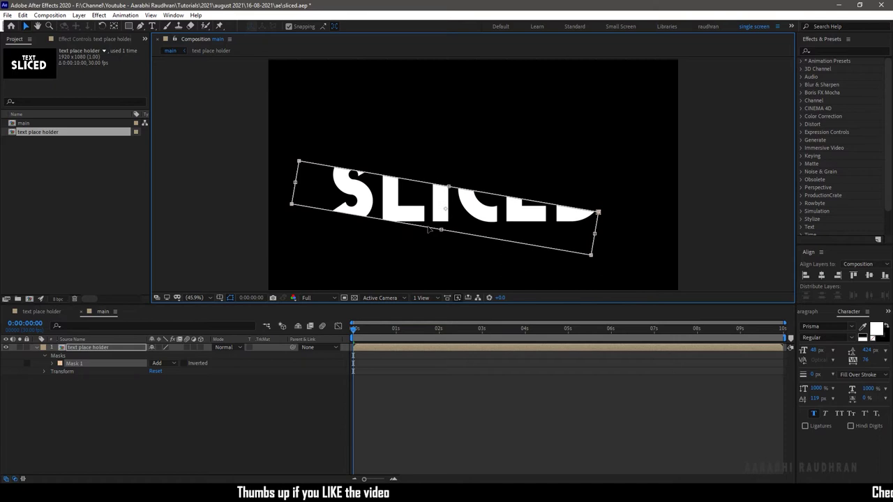
pyautogui.press('Return')
# - Draw and tilt a second rectangular mask across the word TEXT
pyautogui.click(128, 26)
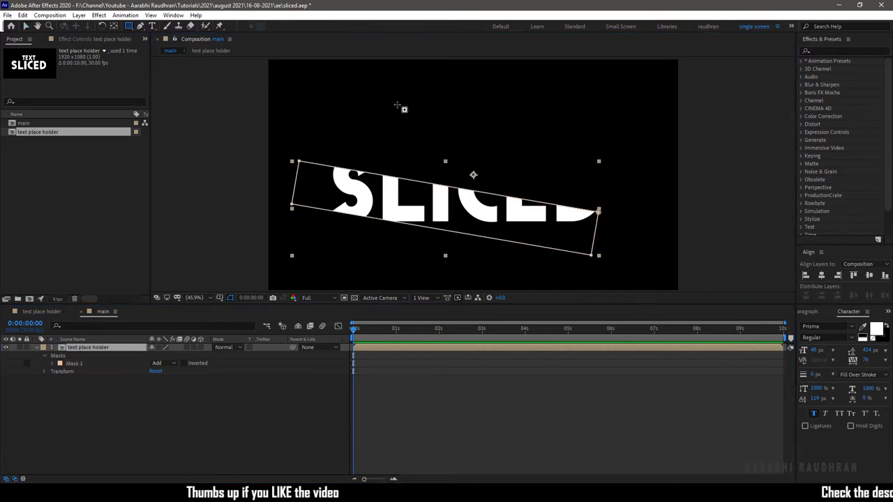
pyautogui.moveTo(396, 99)
pyautogui.mouseDown()
pyautogui.moveTo(454, 149)
pyautogui.moveTo(585, 146)
pyautogui.mouseUp()
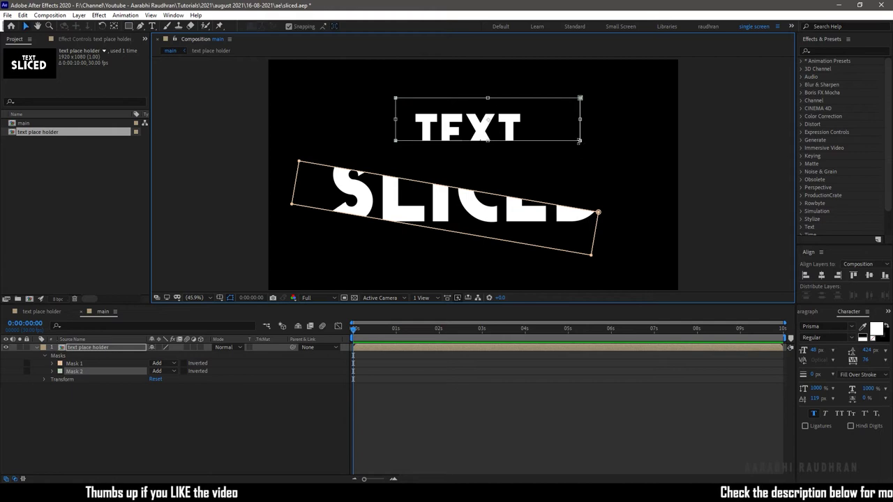
pyautogui.hotkey('ctrl', 't')
pyautogui.moveTo(588, 144)
pyautogui.mouseDown()
pyautogui.moveTo(569, 160)
pyautogui.moveTo(574, 154)
pyautogui.mouseUp()
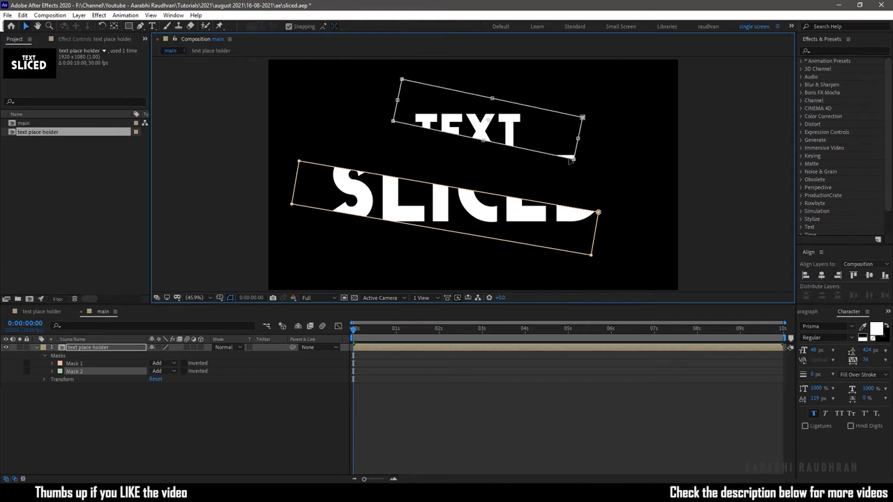
pyautogui.click(160, 408)
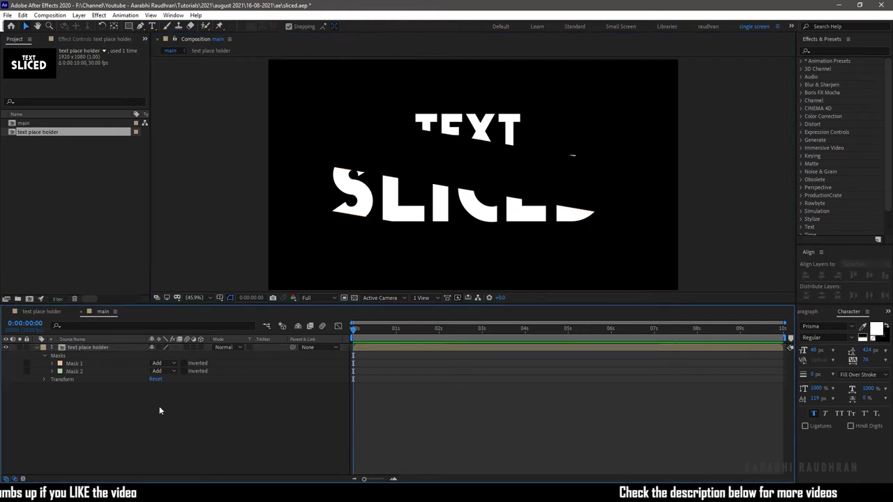
pyautogui.click(116, 364)
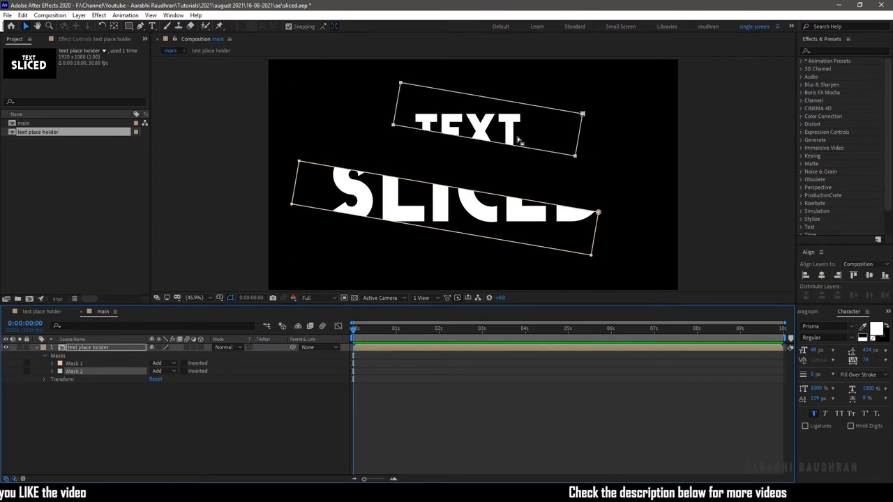
pyautogui.click(89, 373)
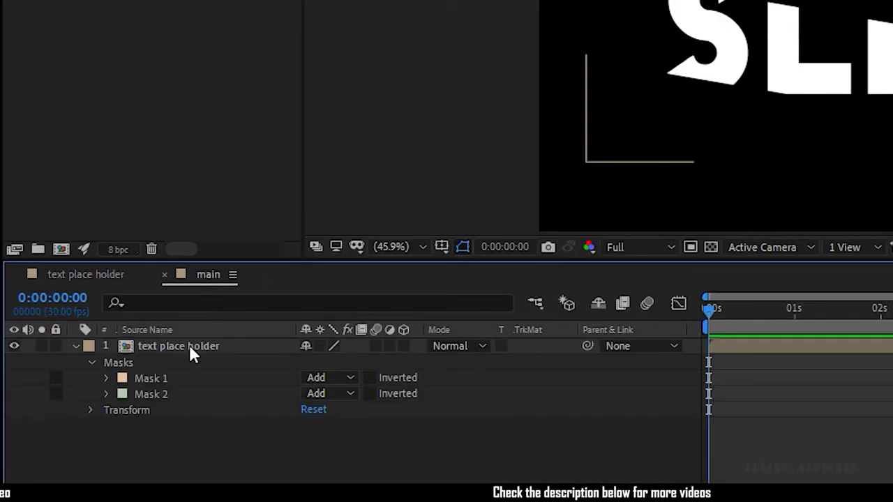
pyautogui.click(92, 348)
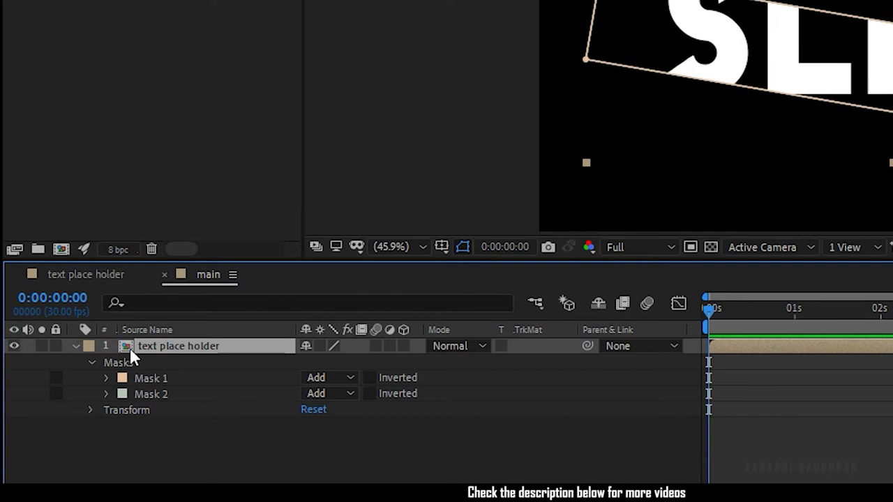
# - Duplicate the title layer and set both masks on the lower copy to Subtract
pyautogui.hotkey('ctrl', 'd')
pyautogui.click(171, 359)
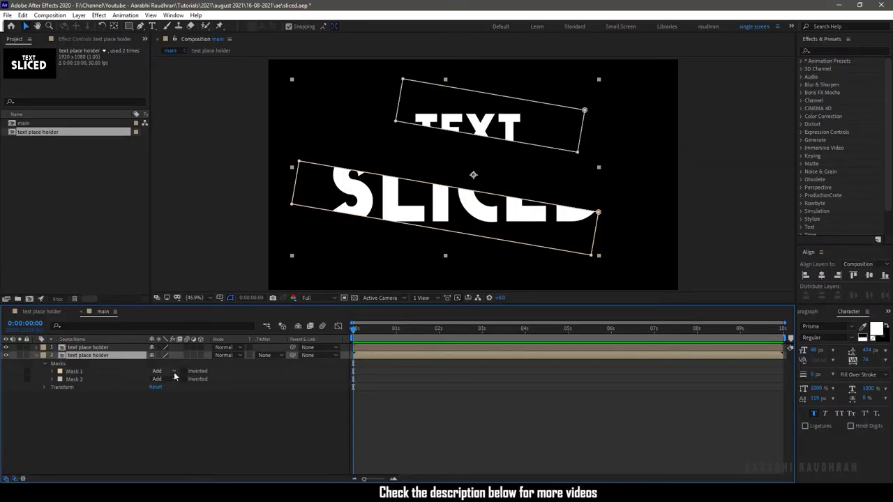
pyautogui.click(173, 374)
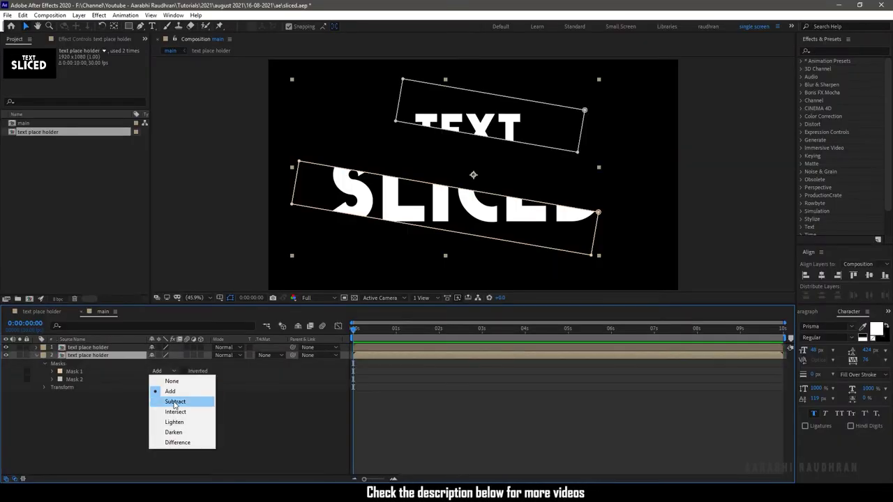
pyautogui.click(174, 403)
pyautogui.click(173, 379)
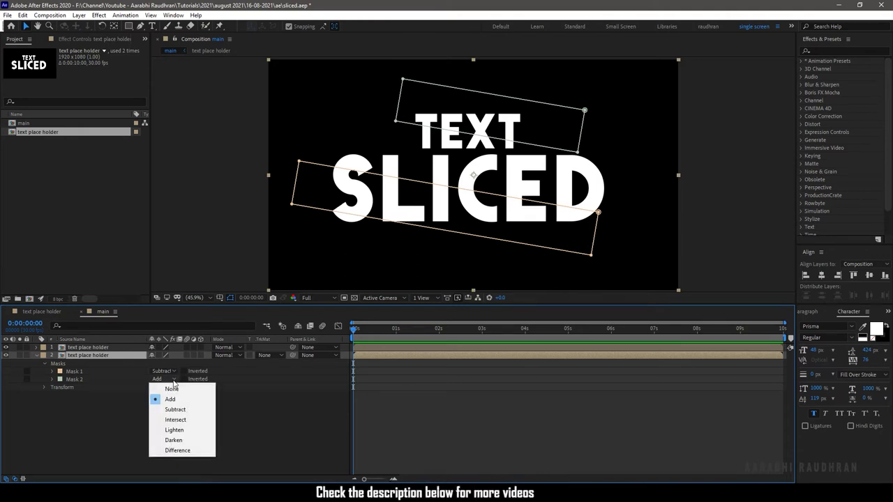
pyautogui.click(173, 411)
pyautogui.click(124, 450)
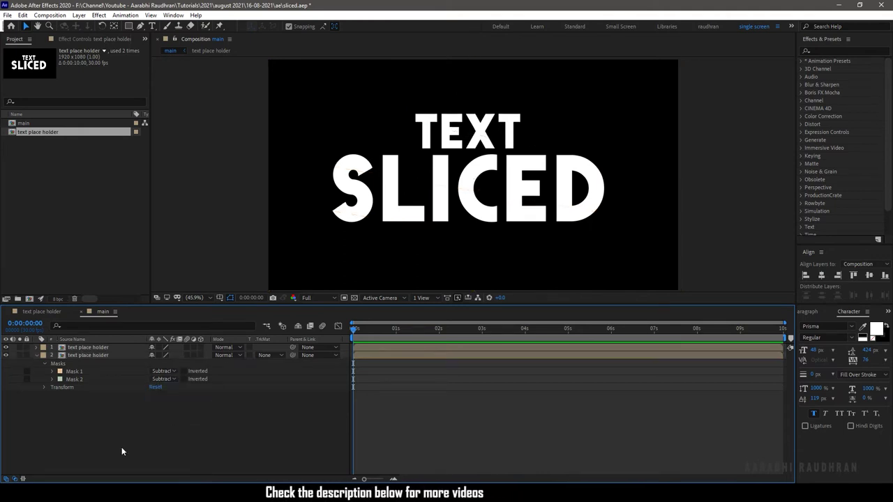
# - Toggle the upper copy's visibility to check the slices, then search effects for 'drop'
pyautogui.click(7, 347)
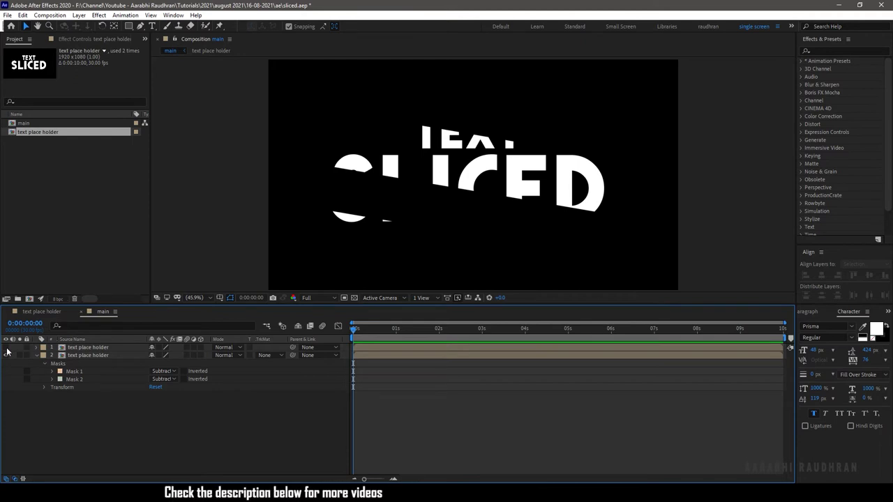
pyautogui.click(7, 349)
pyautogui.click(7, 349)
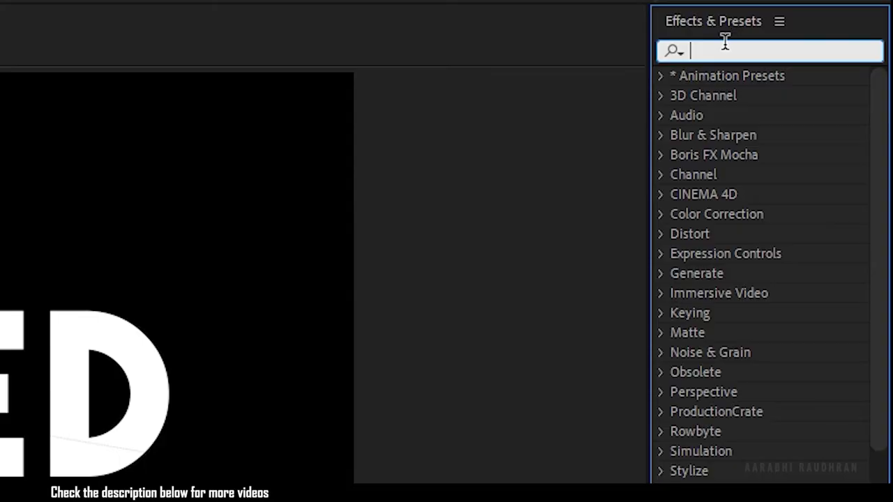
pyautogui.click(829, 51)
pyautogui.write('drop')
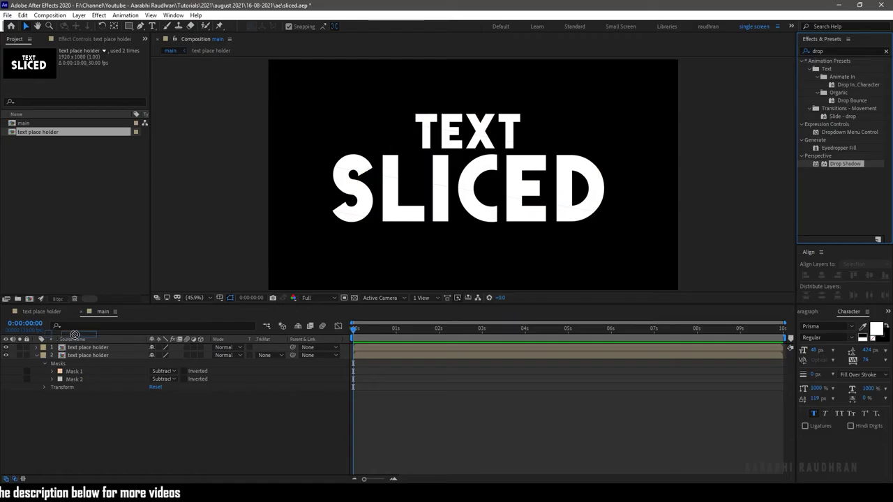
# - Apply Drop Shadow to the top layer: opacity 60%, direction 240°, distance 10, softness 25
pyautogui.moveTo(760, 333); pyautogui.dragTo(92, 348)
pyautogui.click(87, 74)
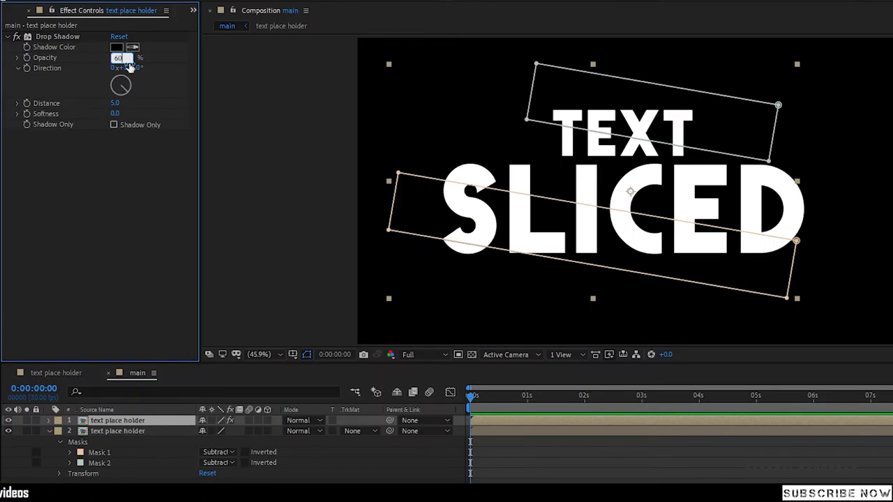
pyautogui.click(129, 67)
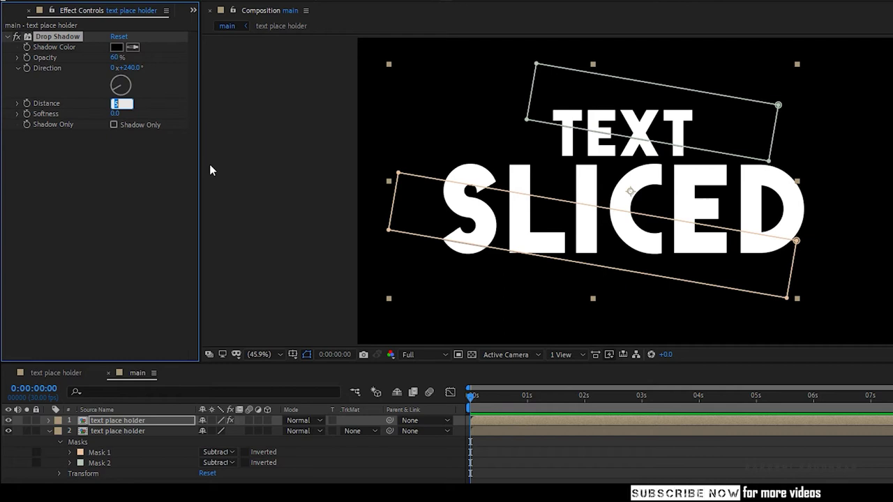
pyautogui.write('10')
pyautogui.press('Tab')
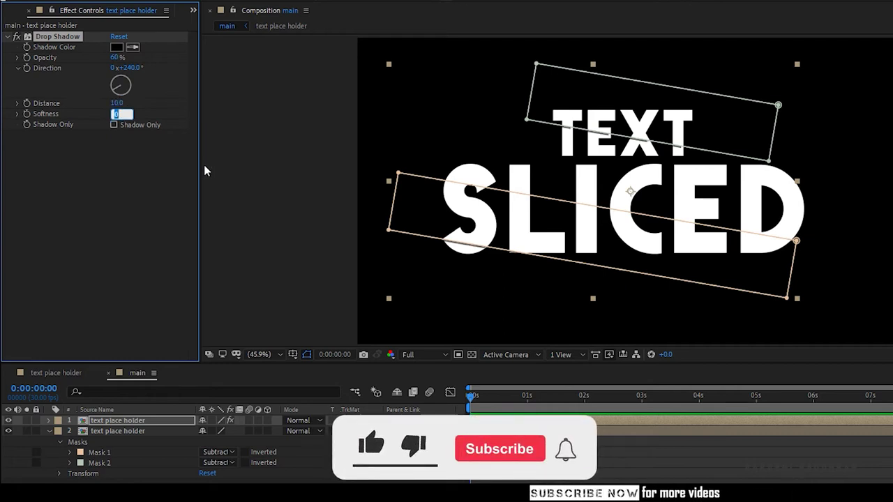
pyautogui.write('25')
pyautogui.press('Return')
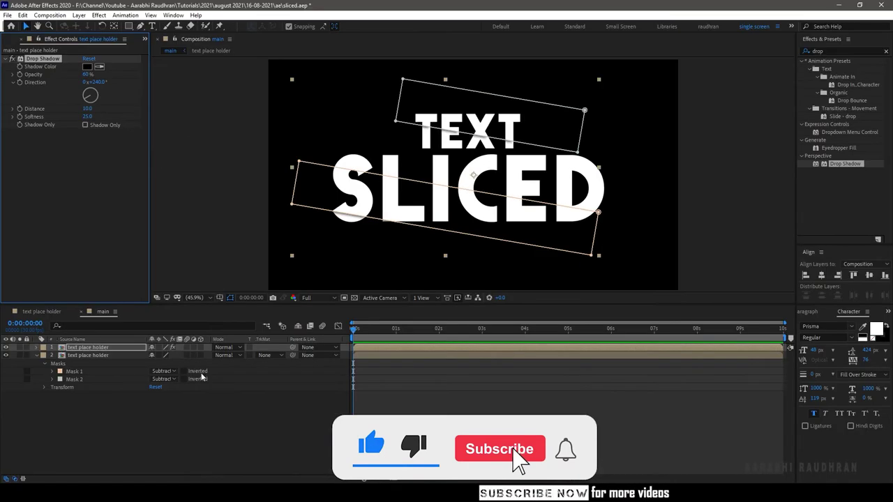
pyautogui.click(180, 411)
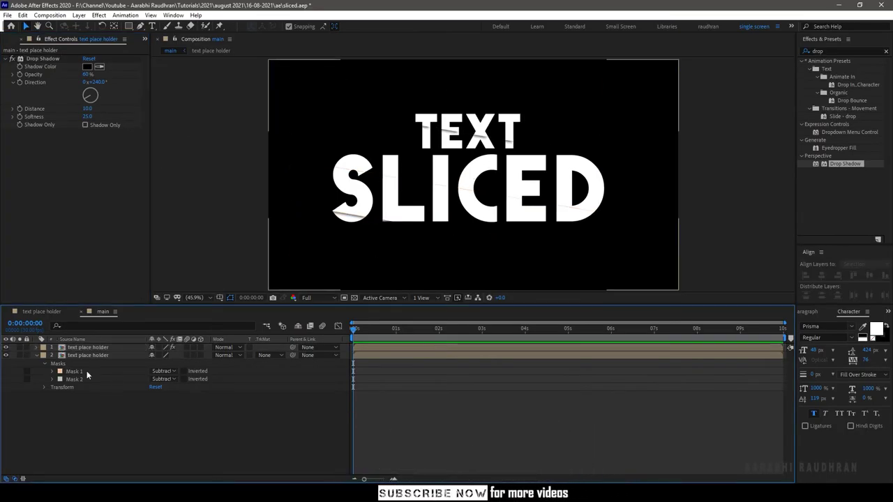
pyautogui.click(38, 59)
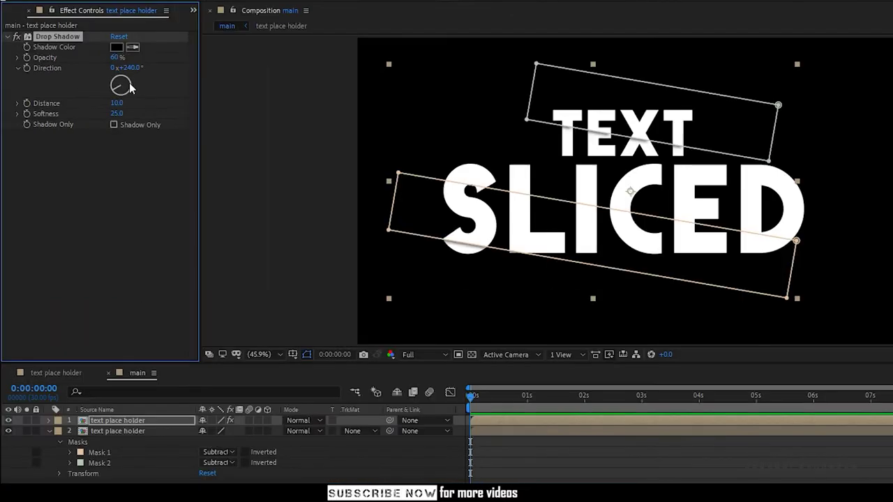
# - Duplicate the drop shadow and give the copy distance 30 and softness 100
pyautogui.hotkey('ctrl', 'd')
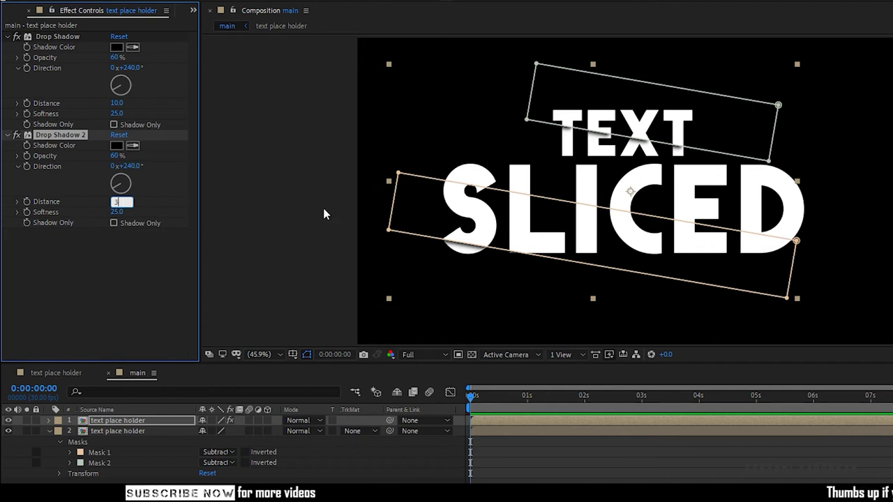
pyautogui.write('30')
pyautogui.press('Tab')
pyautogui.write('100')
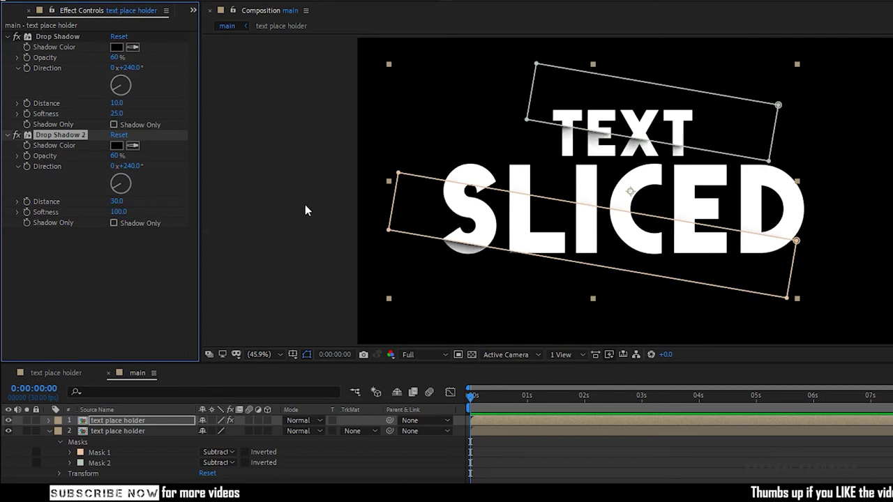
pyautogui.press('Return')
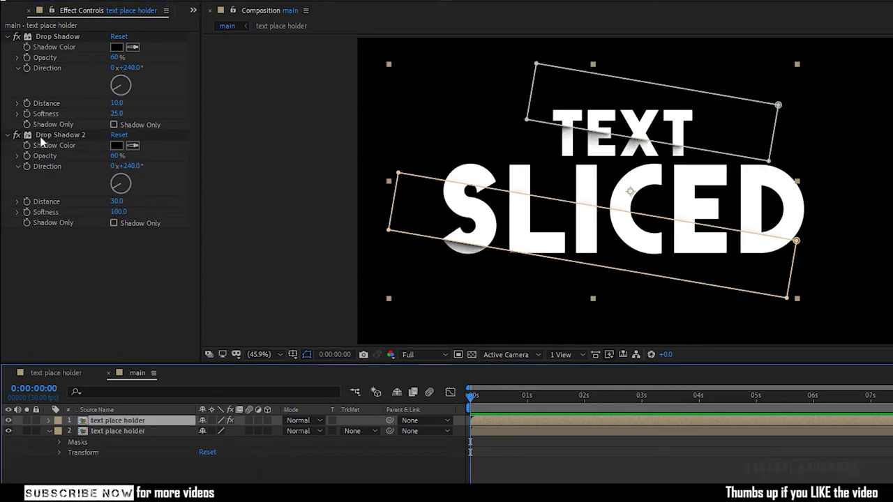
# - Duplicate both shadows, turn the new copies to 60°, and reorder the effects
pyautogui.click(40, 136)
pyautogui.keyDown('ctrl'); pyautogui.click(56, 36); pyautogui.keyUp('ctrl')
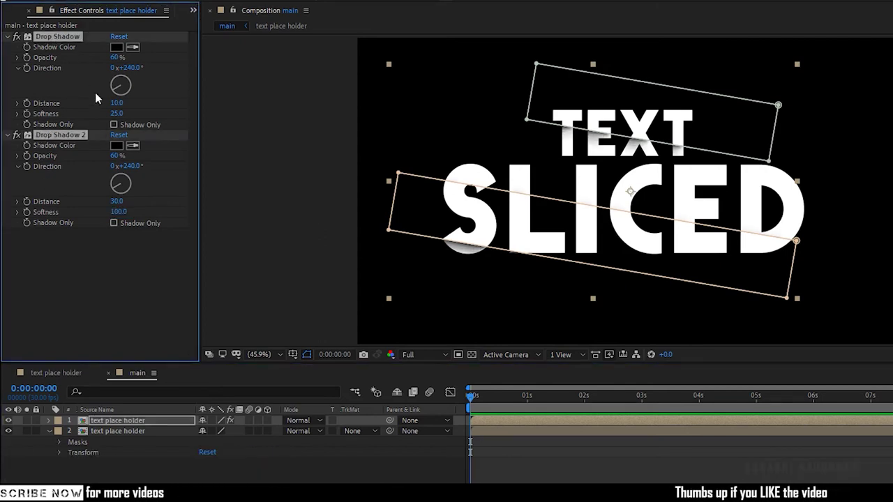
pyautogui.hotkey('ctrl', 'd')
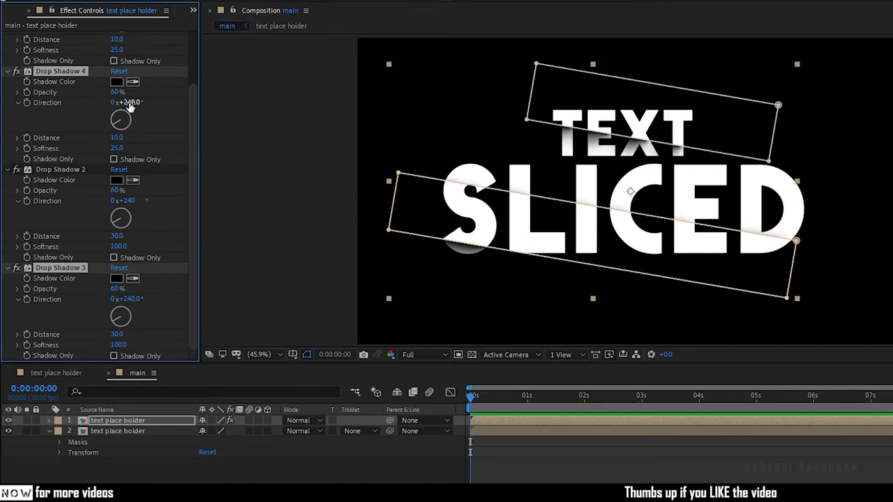
pyautogui.click(127, 103)
pyautogui.write('60')
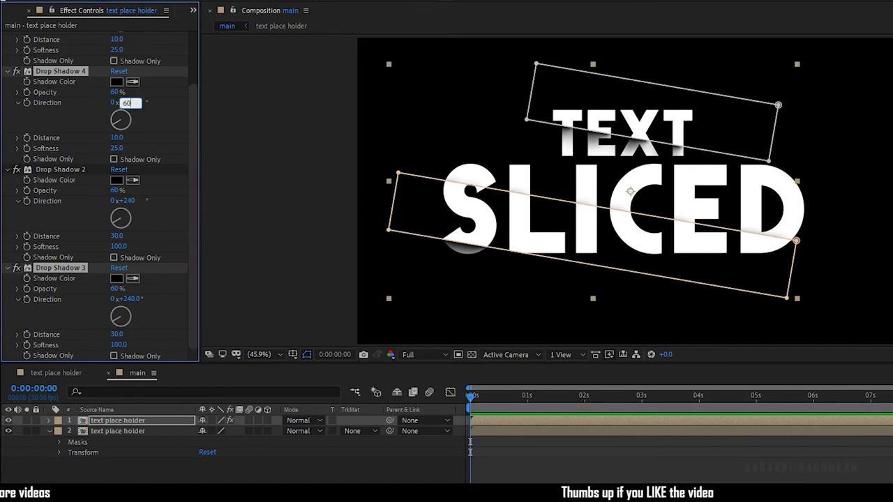
pyautogui.press('Return')
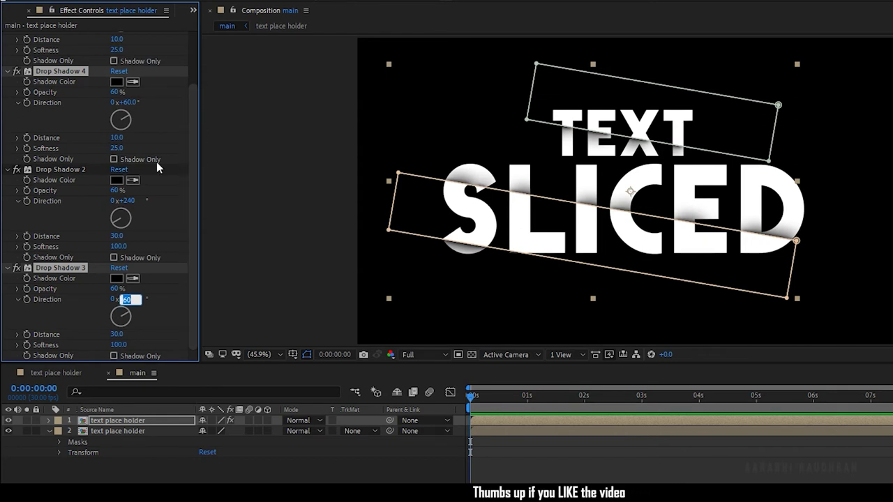
pyautogui.moveTo(60, 71); pyautogui.dragTo(70, 358)
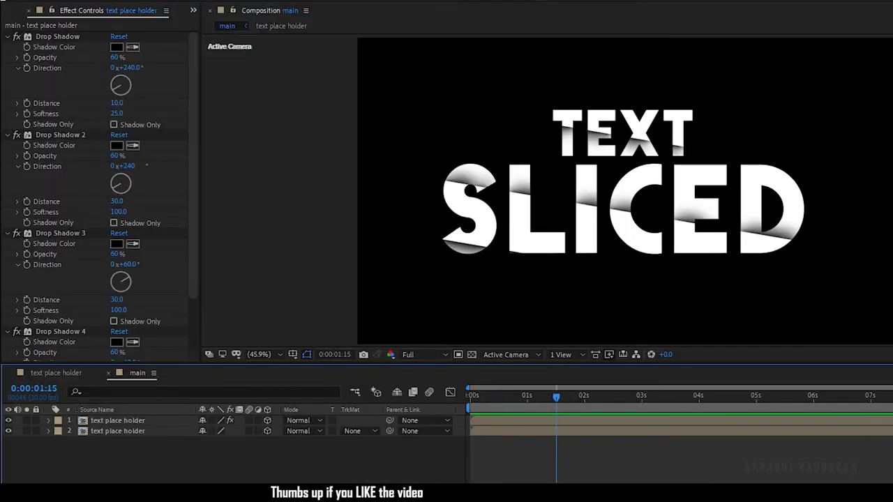
# - Set opacity keyframes on all four drop shadows at 0:00:01:15
pyautogui.click(40, 105)
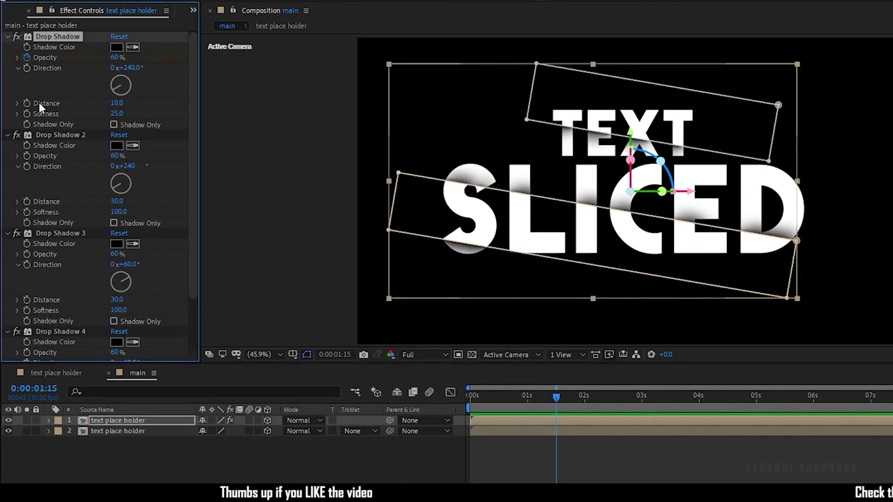
pyautogui.click(35, 233)
pyautogui.scroll(-2, 27, 253)
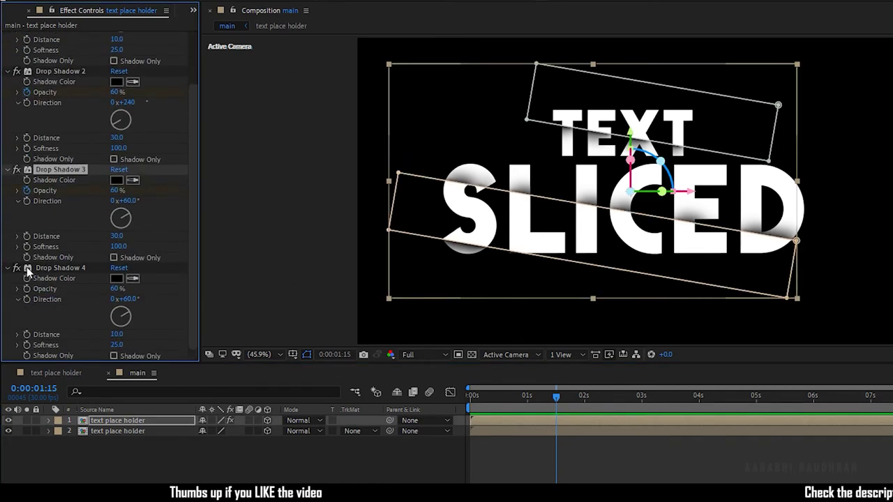
pyautogui.click(42, 268)
pyautogui.click(328, 461)
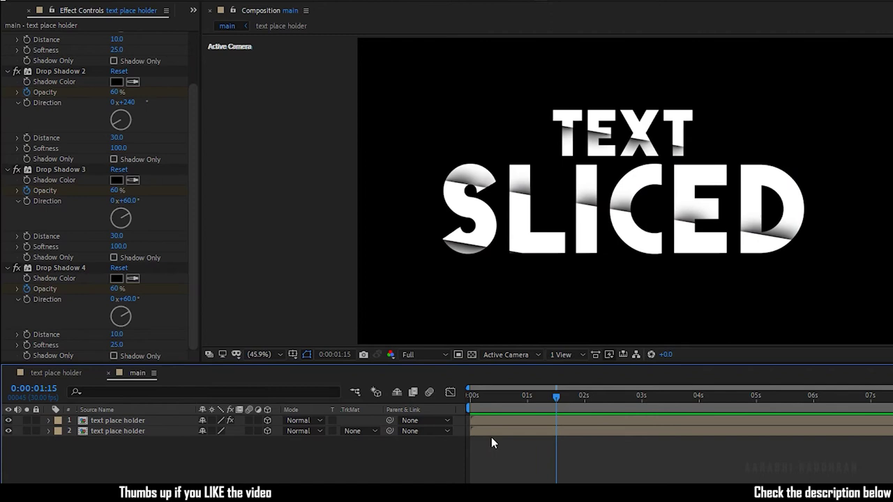
# - At 0:00:00:15, set every drop shadow's opacity to 0%
pyautogui.moveTo(556, 396); pyautogui.dragTo(499, 397)
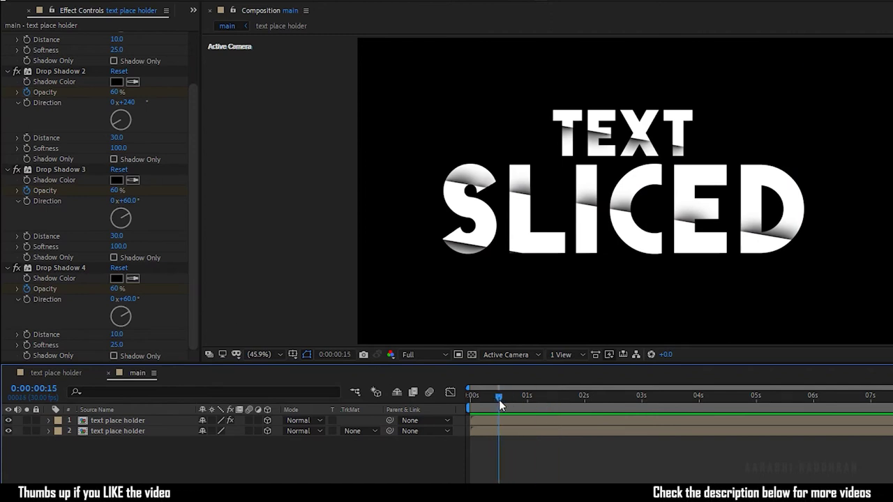
pyautogui.moveTo(117, 288); pyautogui.dragTo(70, 288)
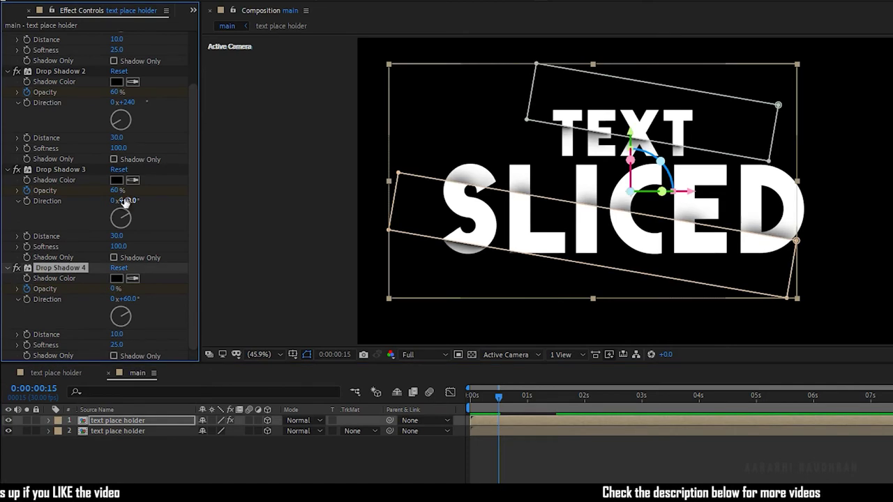
pyautogui.click(60, 170)
pyautogui.moveTo(92, 191); pyautogui.dragTo(42, 191)
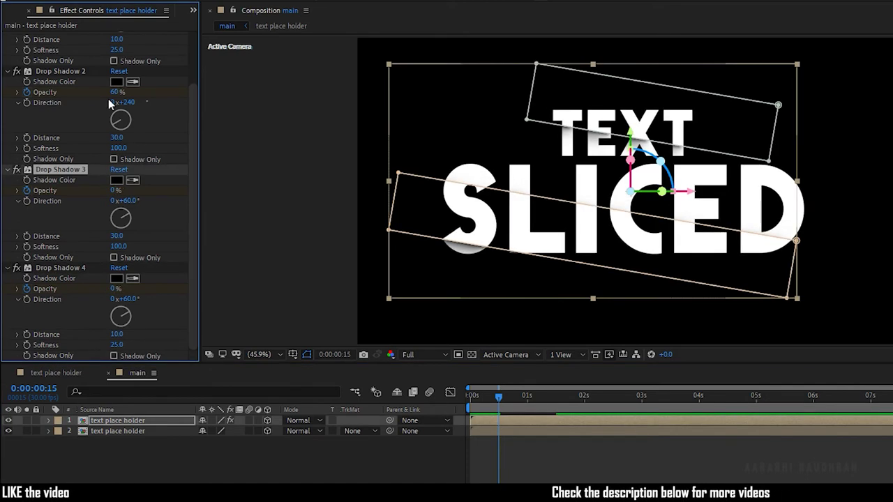
pyautogui.moveTo(116, 92); pyautogui.dragTo(4, 95)
pyautogui.scroll(2, 3, 95)
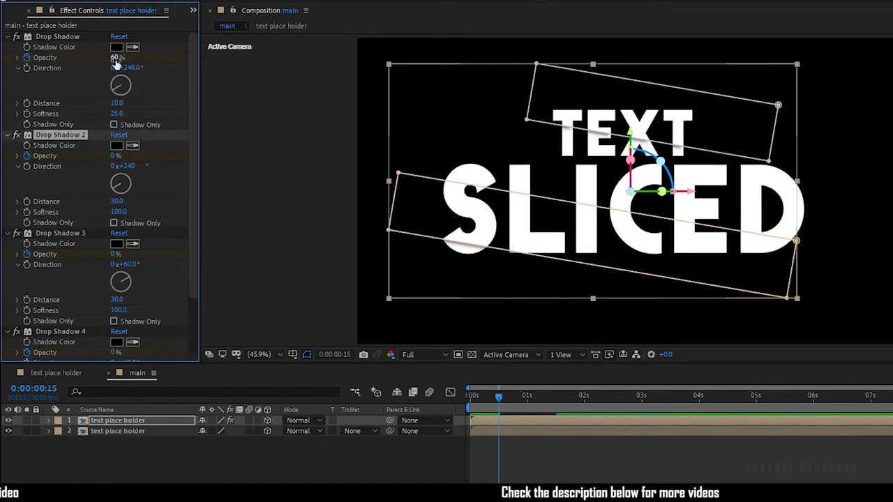
pyautogui.moveTo(116, 57); pyautogui.dragTo(3, 78)
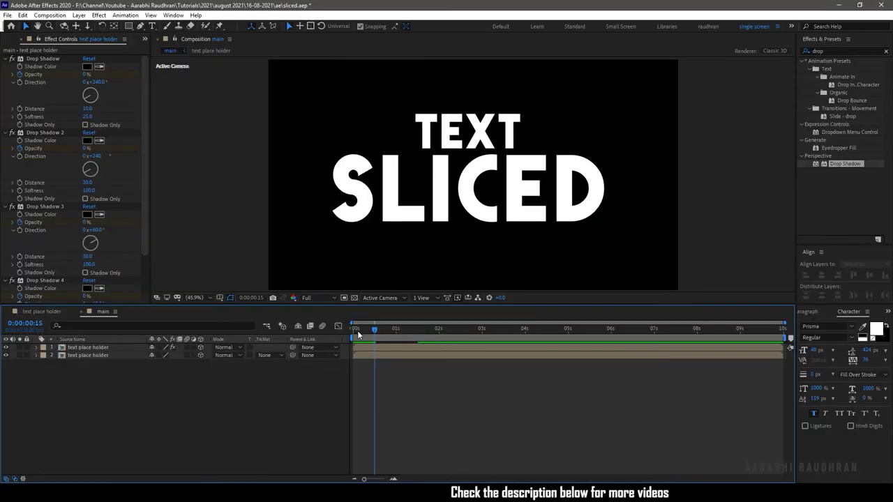
# - Ease the shadow opacity keyframes by raising their influence in the Graph Editor
pyautogui.click(89, 349)
pyautogui.press('u')
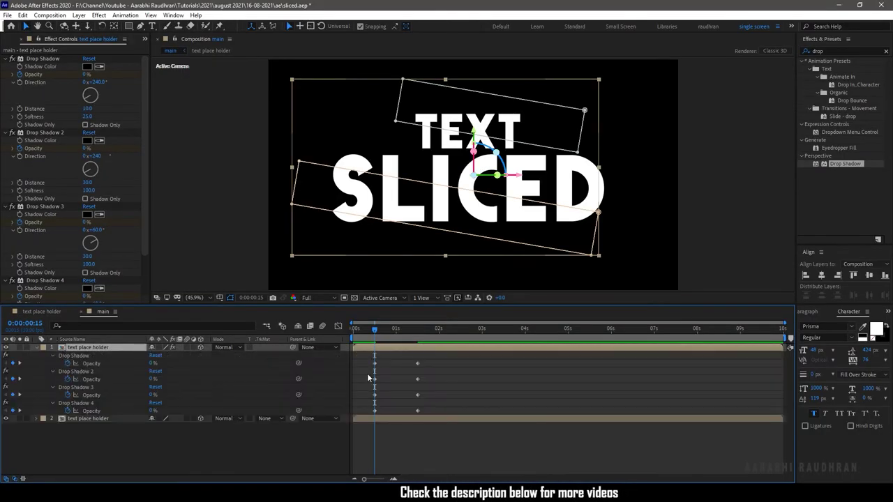
pyautogui.moveTo(426, 358); pyautogui.dragTo(360, 440)
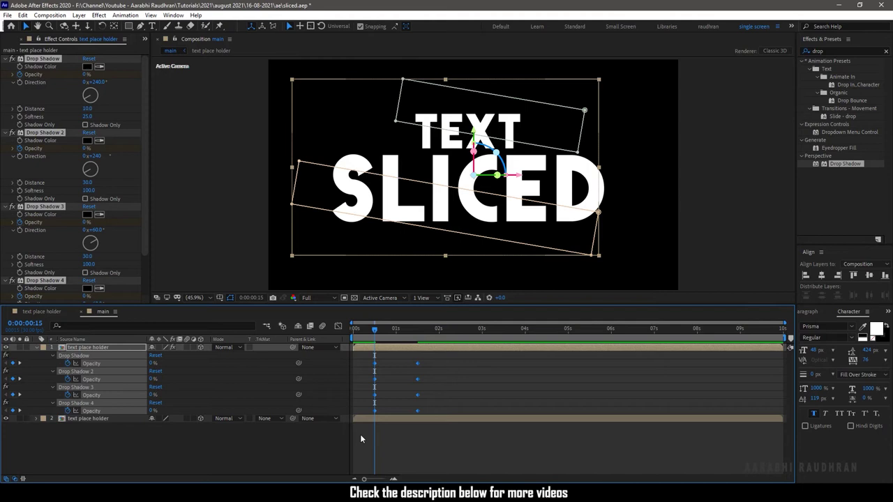
pyautogui.click(338, 325)
pyautogui.moveTo(488, 424); pyautogui.dragTo(396, 453)
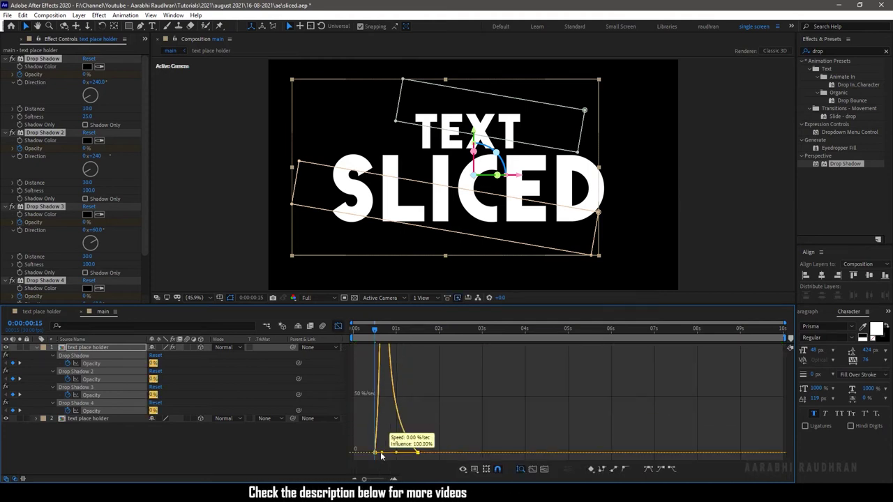
# - Set Position keyframes on both text layers at 0:00:00:15
pyautogui.click(338, 326)
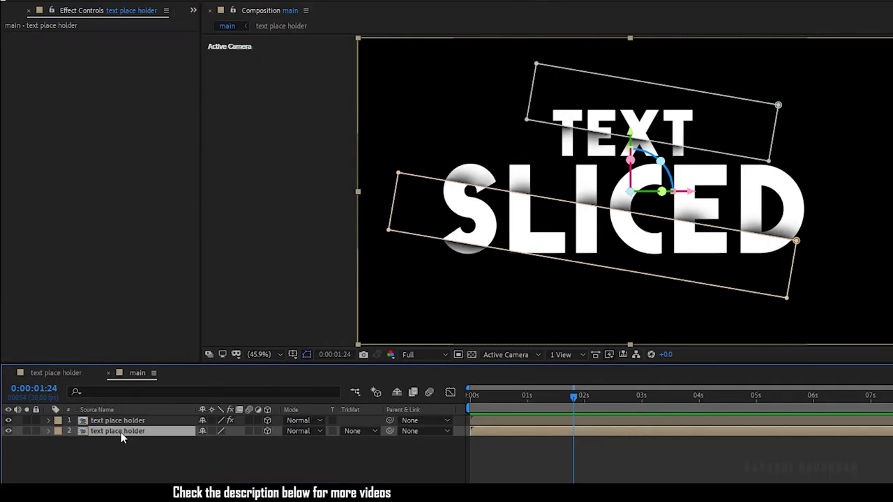
pyautogui.press('p')
pyautogui.keyDown('shift'); pyautogui.click(117, 421); pyautogui.keyUp('shift')
pyautogui.press('p')
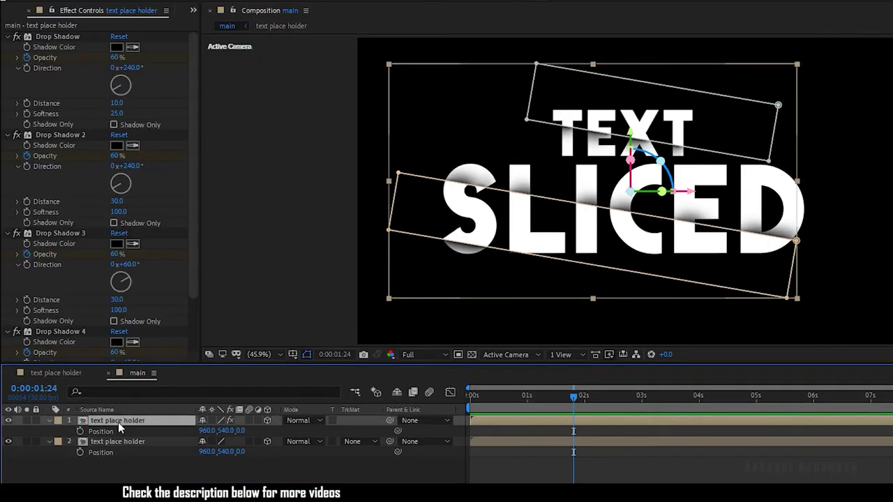
pyautogui.moveTo(574, 396); pyautogui.dragTo(556, 396)
pyautogui.click(502, 398)
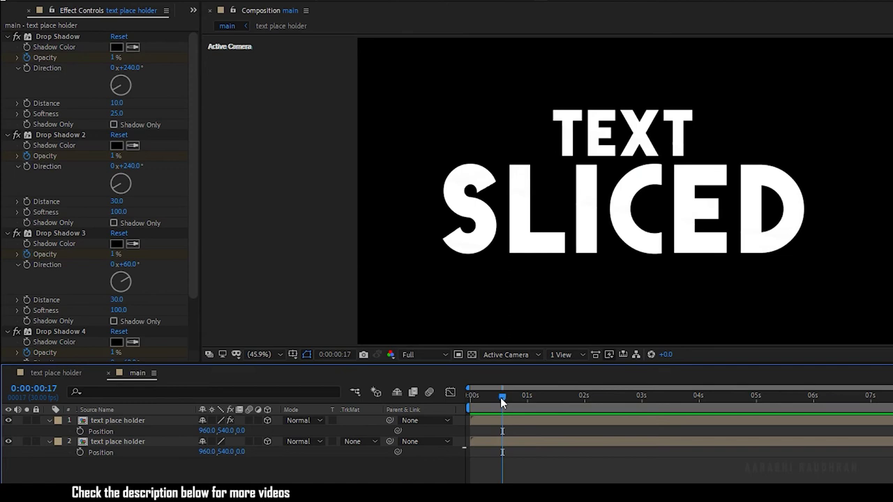
pyautogui.click(80, 431)
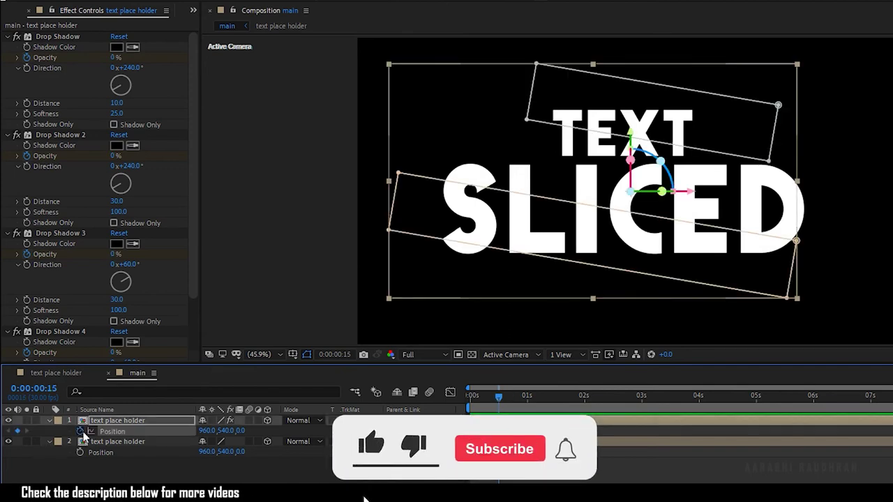
pyautogui.click(80, 452)
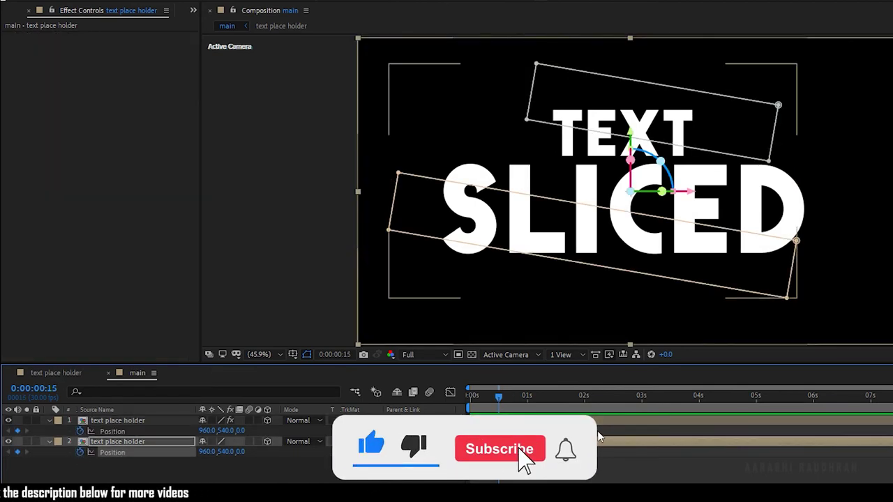
# - At 0:00:01:15, set the top layer's Z position to -30 and the second layer's to 30
pyautogui.click(560, 399)
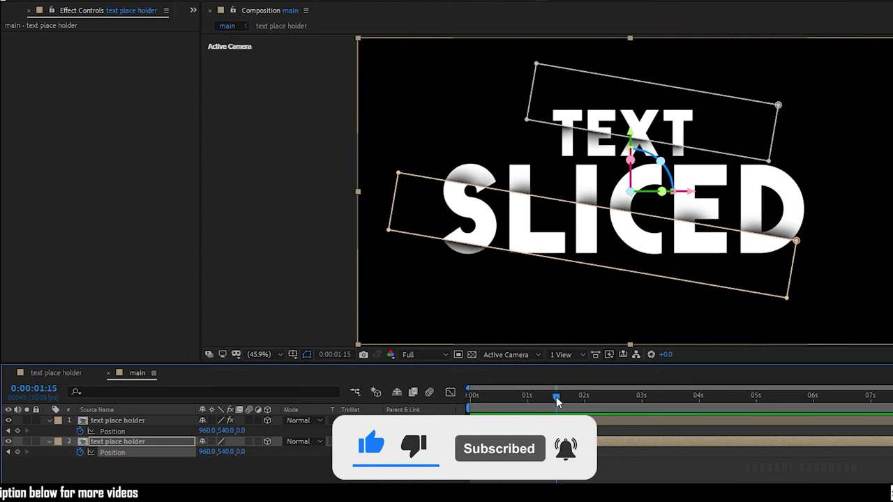
pyautogui.click(249, 430)
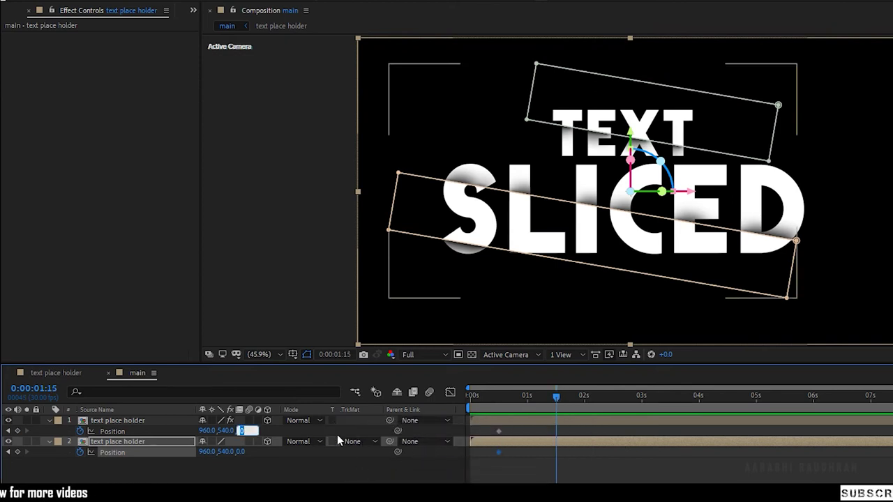
pyautogui.write('30')
pyautogui.press('Return')
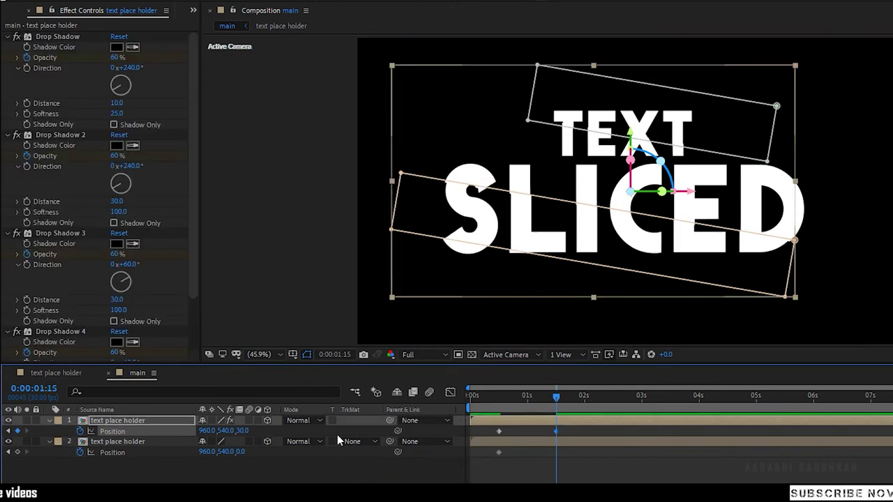
pyautogui.click(242, 432)
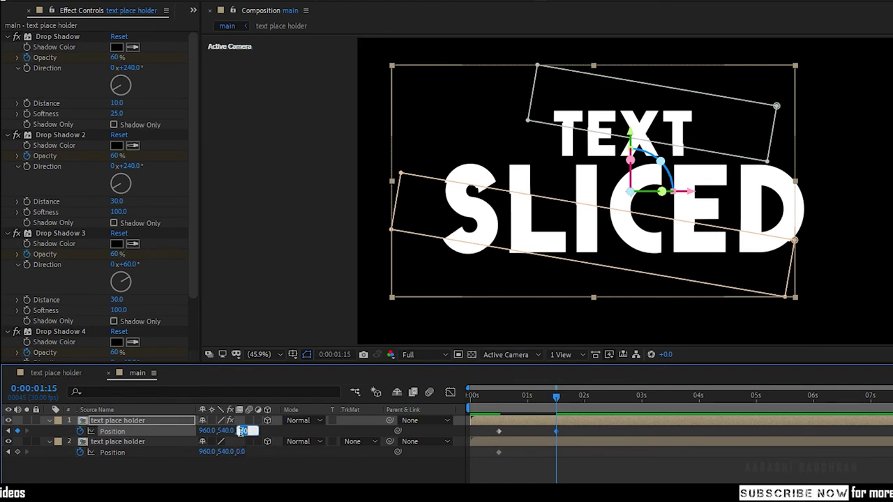
pyautogui.write('-30')
pyautogui.press('Return')
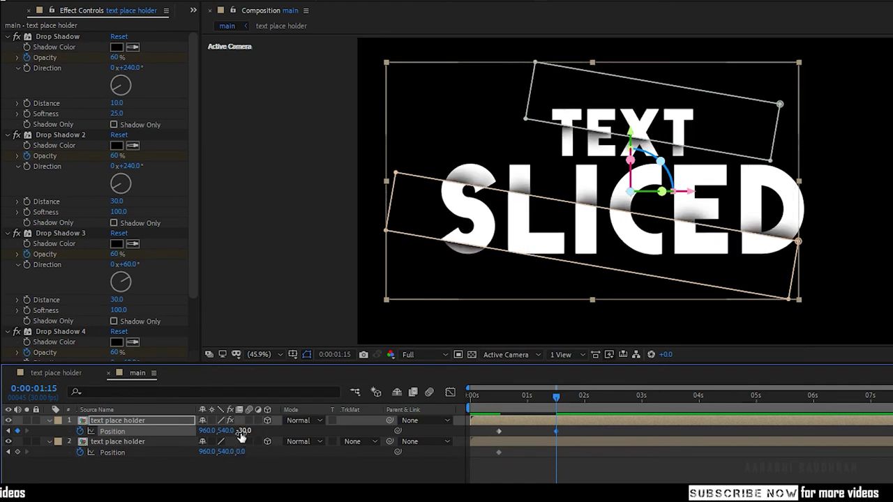
pyautogui.click(243, 452)
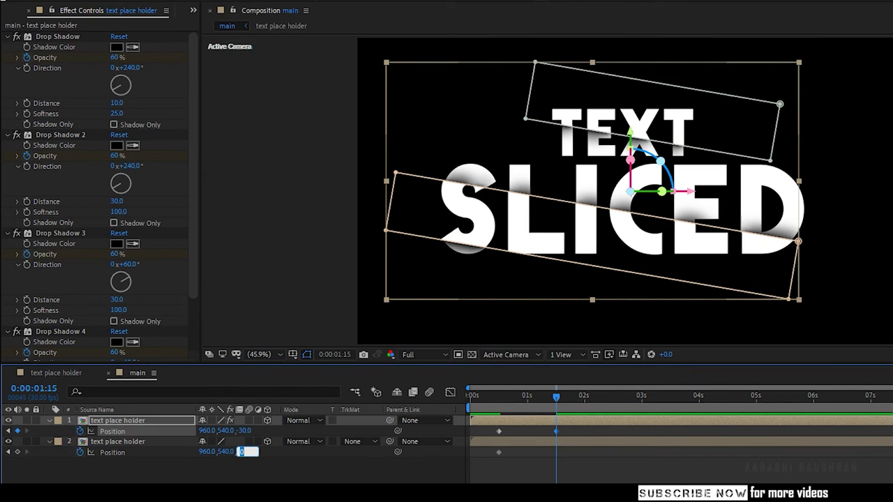
pyautogui.write('30')
pyautogui.click(325, 466)
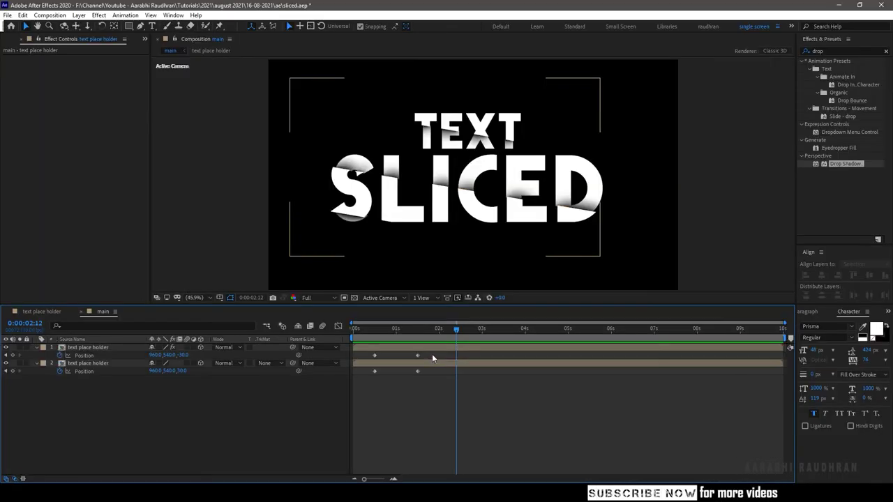
# - Select both layers' Position keyframes in the Graph Editor for easing
pyautogui.moveTo(432, 353); pyautogui.dragTo(370, 378)
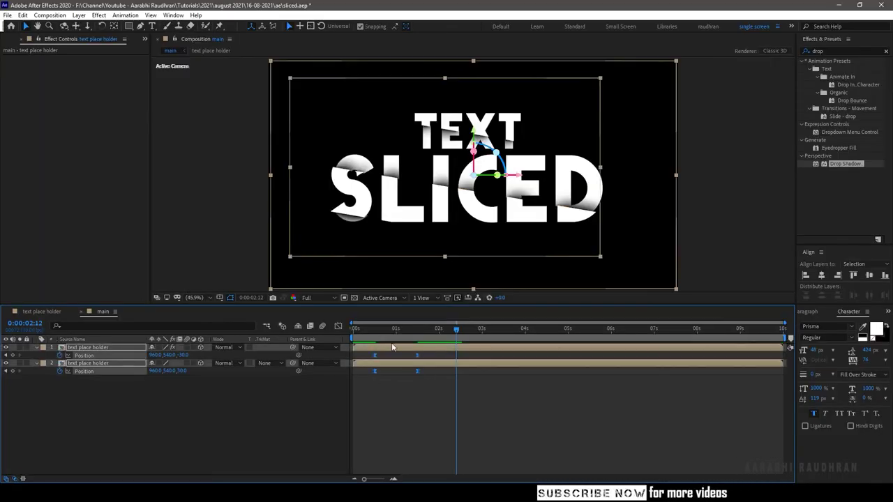
pyautogui.click(339, 327)
pyautogui.moveTo(420, 456)
pyautogui.mouseDown()
pyautogui.moveTo(370, 445)
pyautogui.moveTo(388, 456)
pyautogui.mouseUp()
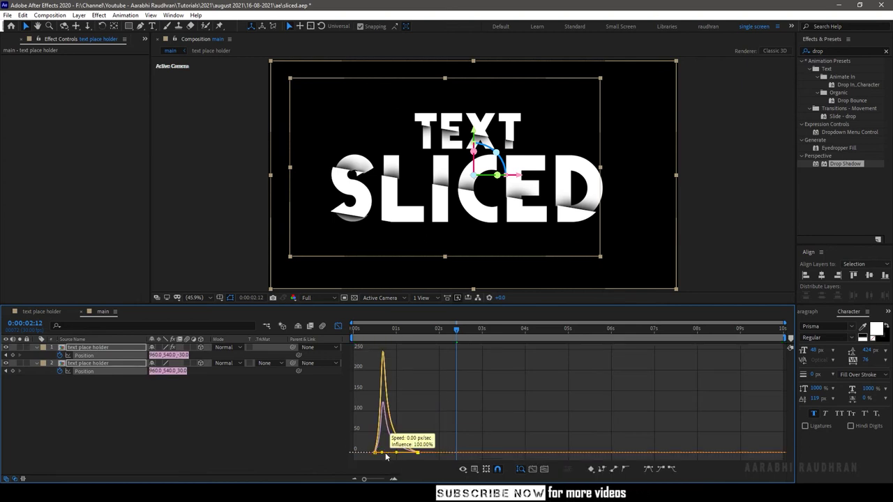
# - Add a new camera, Camera 1, to the main composition
pyautogui.click(338, 327)
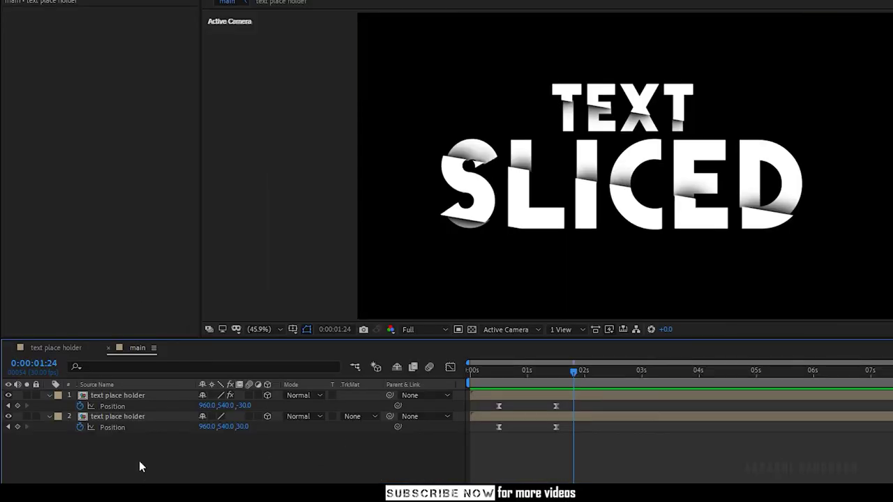
pyautogui.rightClick(137, 478)
pyautogui.moveTo(209, 343)
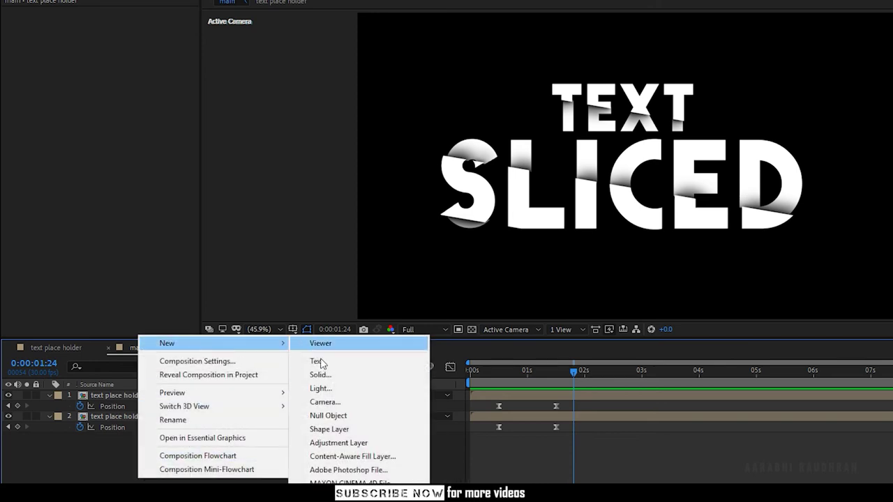
pyautogui.click(335, 404)
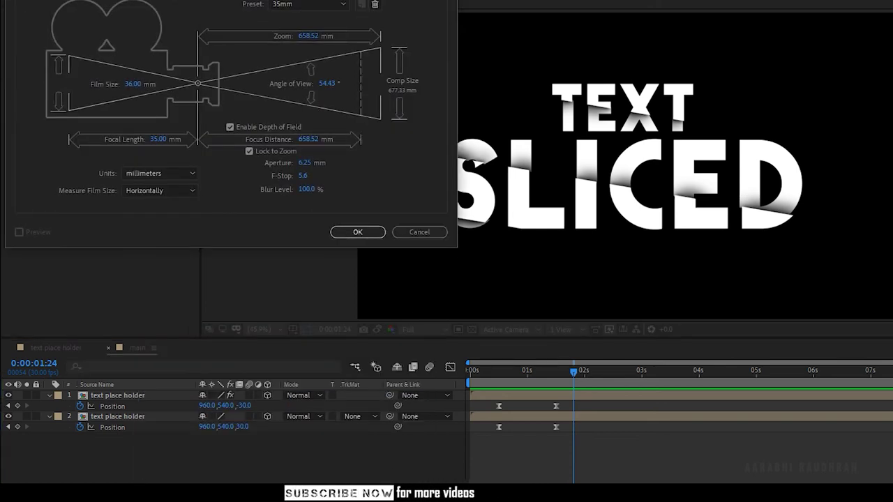
pyautogui.click(358, 232)
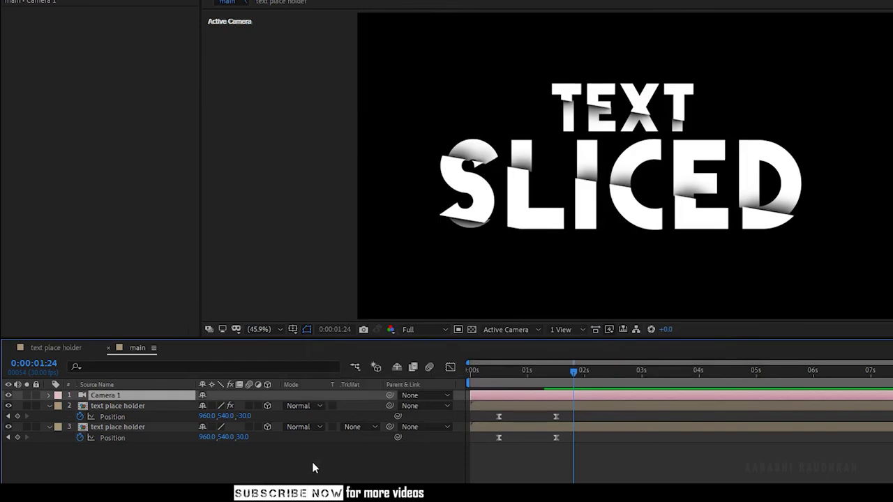
# - Create an orbit null for the camera and reveal Null 1's rotation and position
pyautogui.rightClick(151, 399)
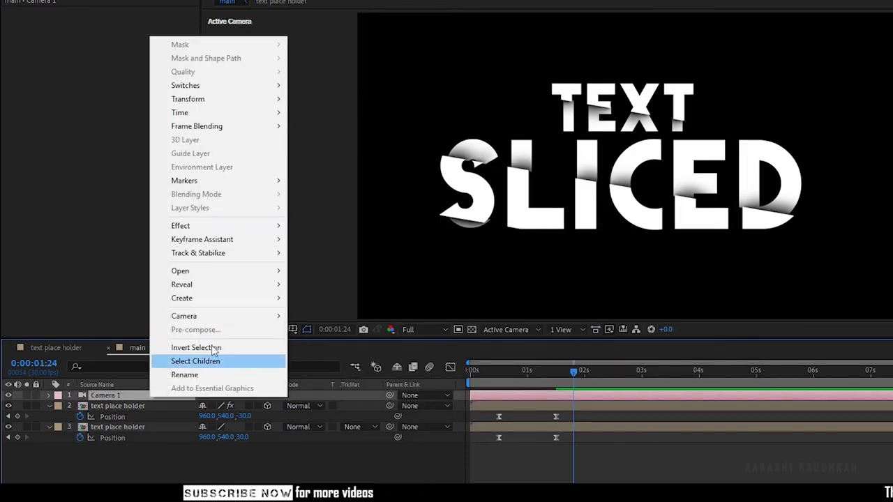
pyautogui.click(322, 332)
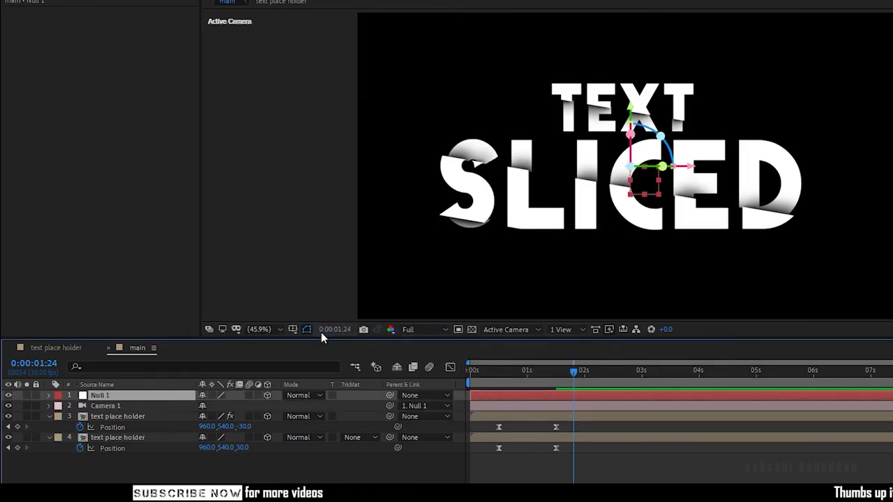
pyautogui.press('r')
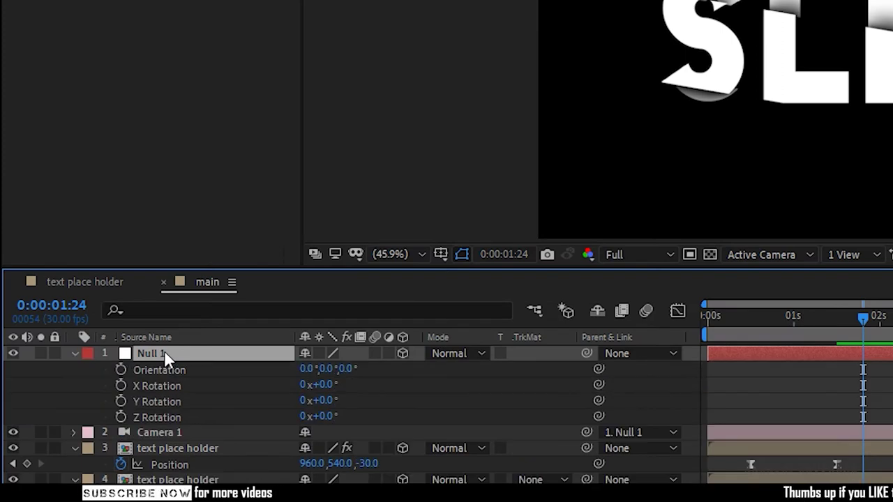
pyautogui.hotkey('shift', 'p')
pyautogui.click(499, 408)
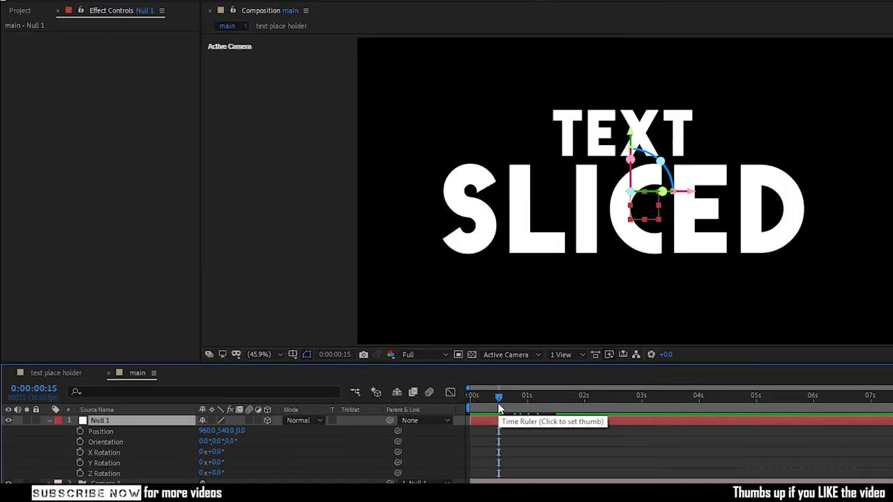
# - Keyframe Null 1's rotation at 0:15 with X at 5° and Y at -5°
pyautogui.click(79, 463)
pyautogui.click(215, 462)
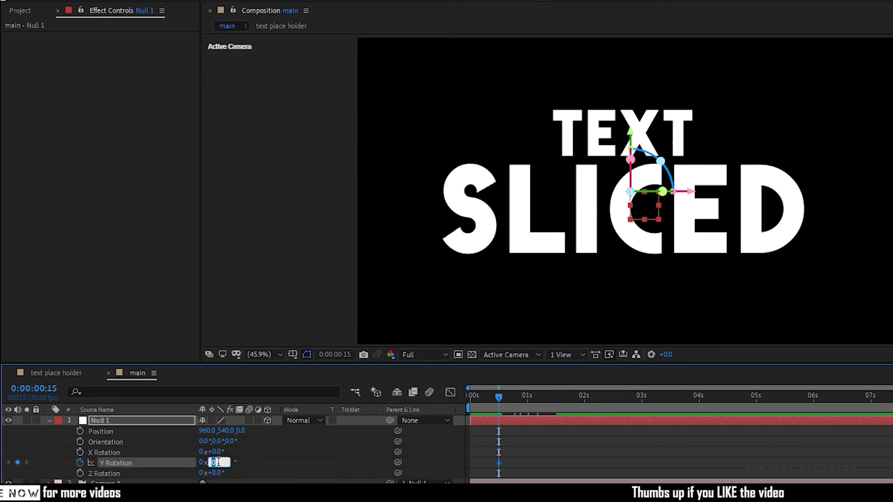
pyautogui.write('5')
pyautogui.press('Return')
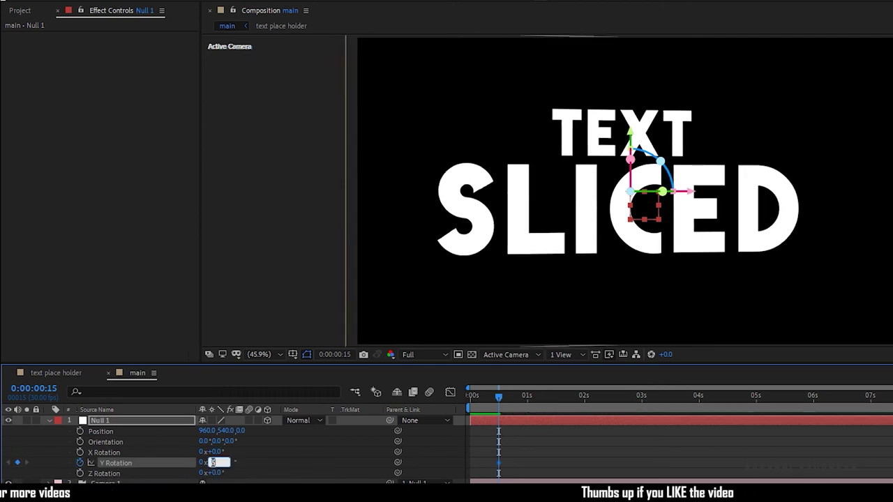
pyautogui.write('-5')
pyautogui.press('Return')
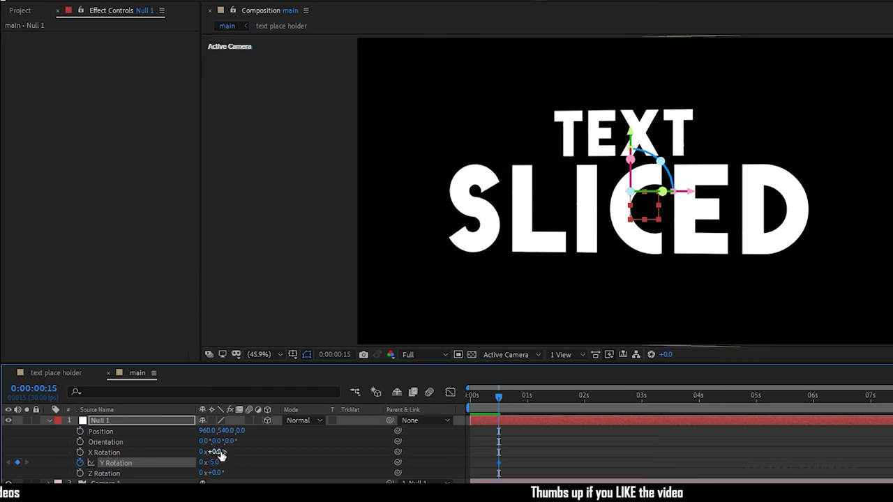
pyautogui.write('5')
pyautogui.press('Return')
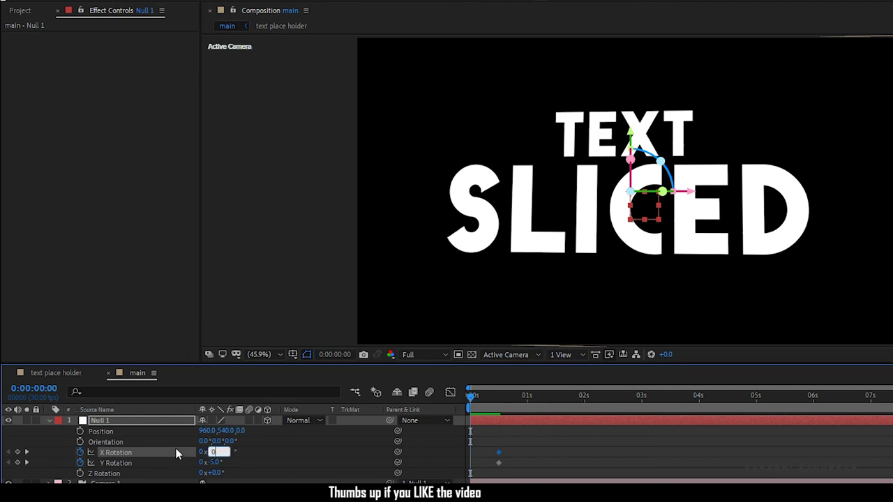
# - Set Null 1's X and Y rotation to 0° at the start
pyautogui.press('Tab')
pyautogui.write('0')
pyautogui.press('Return')
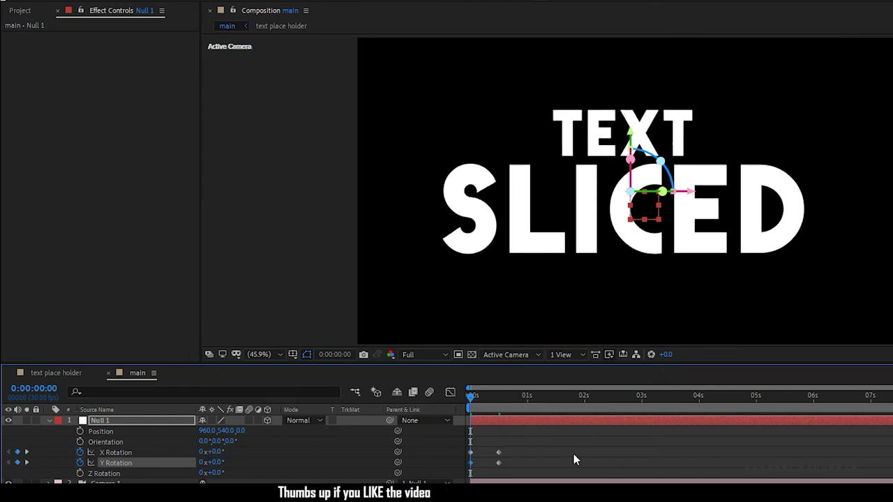
# - Keyframe Null 1's Position at 0:15 and push Z out to 1869 at 0:00
pyautogui.click(26, 452)
pyautogui.click(80, 432)
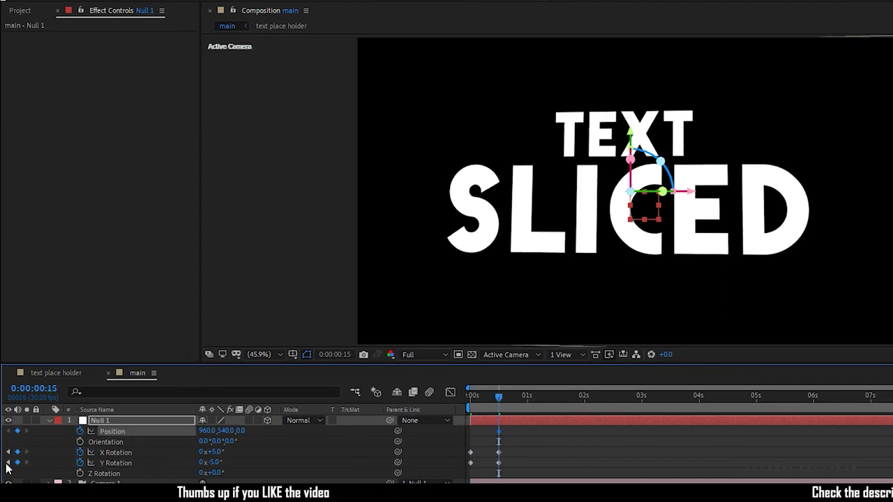
pyautogui.click(7, 452)
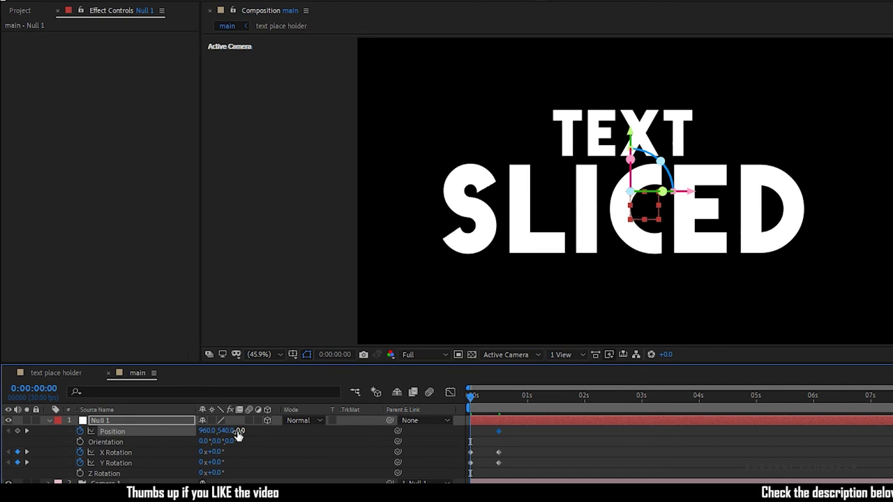
pyautogui.moveTo(238, 431); pyautogui.dragTo(332, 431)
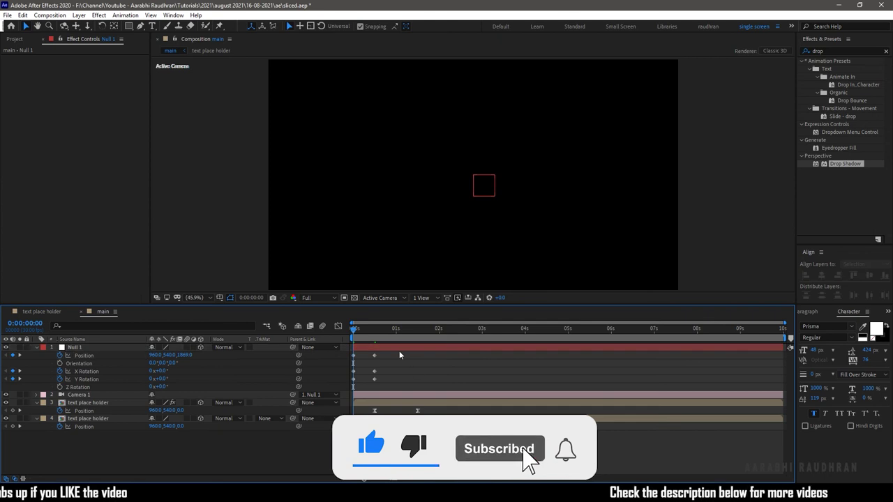
# - Apply Easy Ease to Null 1's position and rotation keyframes in the Graph Editor
pyautogui.moveTo(349, 349); pyautogui.dragTo(398, 384)
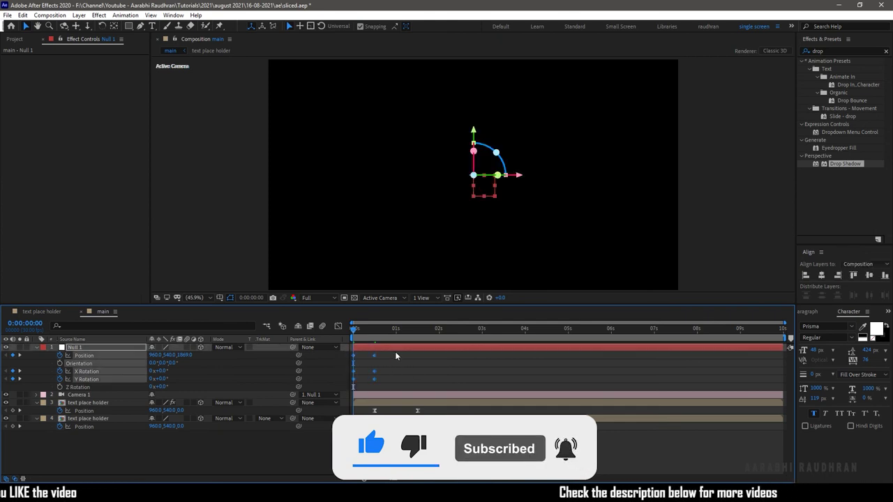
pyautogui.hotkey('shift', 'F3')
pyautogui.moveTo(430, 420)
pyautogui.mouseDown()
pyautogui.moveTo(368, 469)
pyautogui.moveTo(363, 452)
pyautogui.mouseUp()
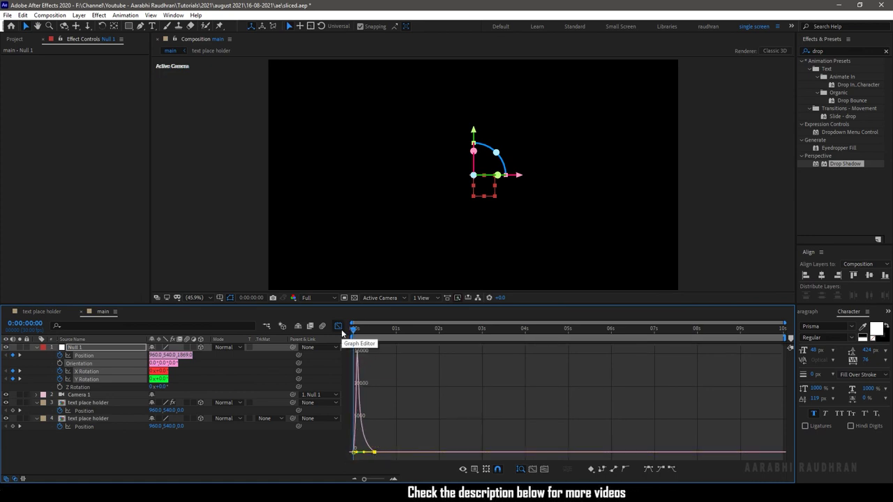
pyautogui.click(338, 326)
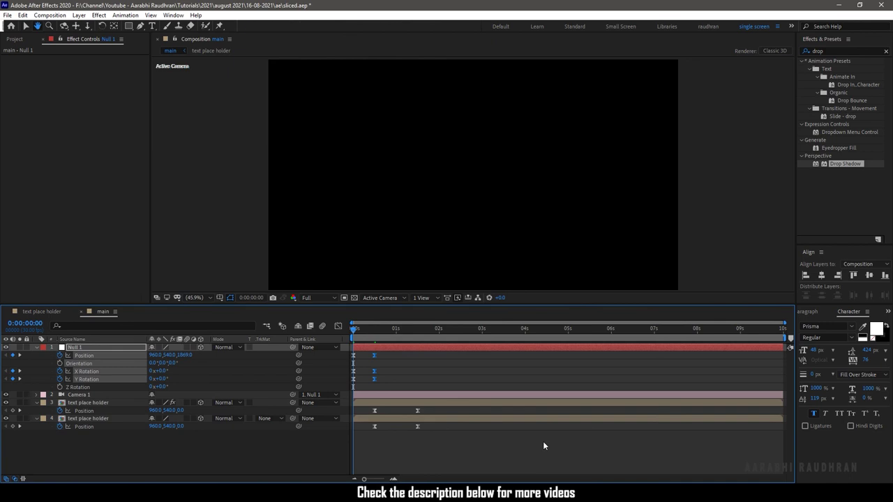
pyautogui.press('space')
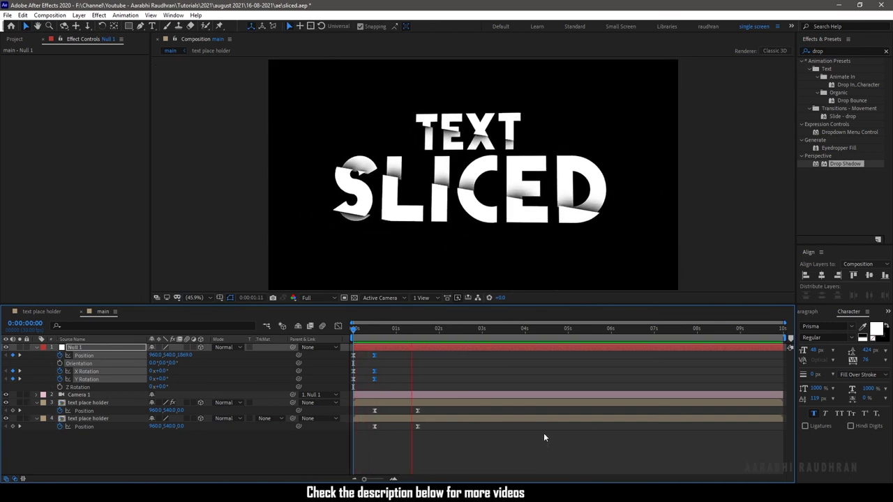
pyautogui.press('space')
pyautogui.click(442, 327)
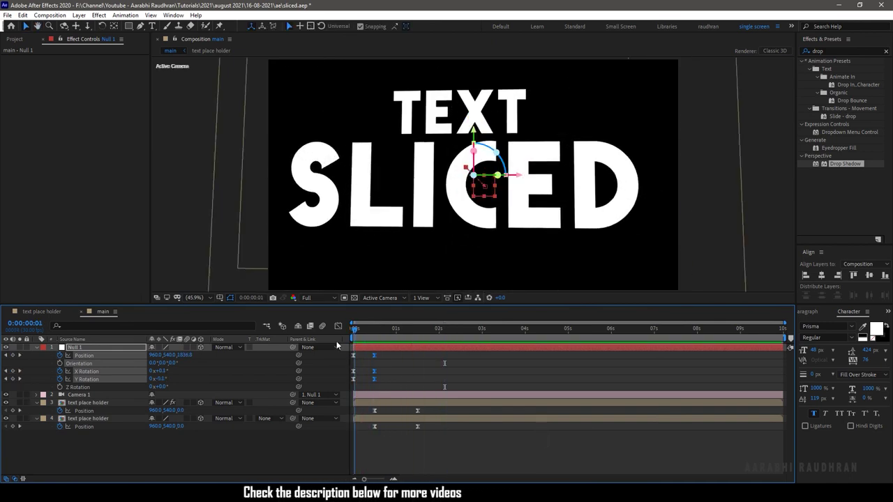
pyautogui.press('Home')
pyautogui.press('space')
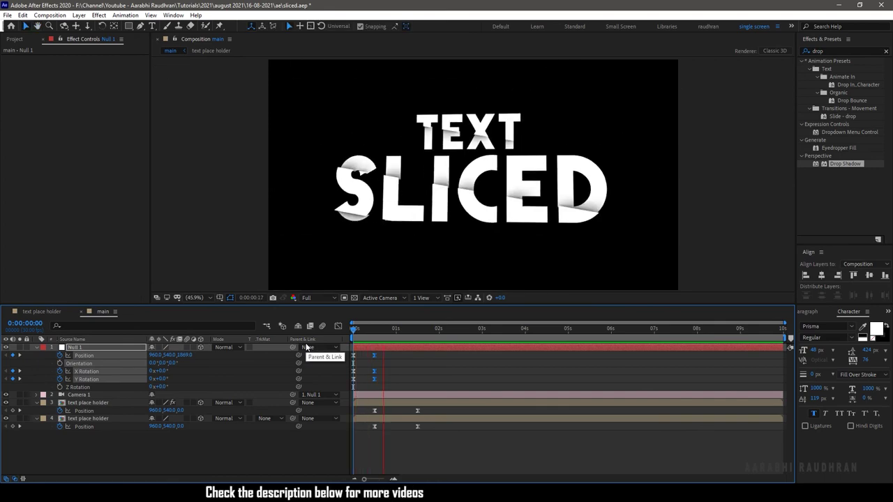